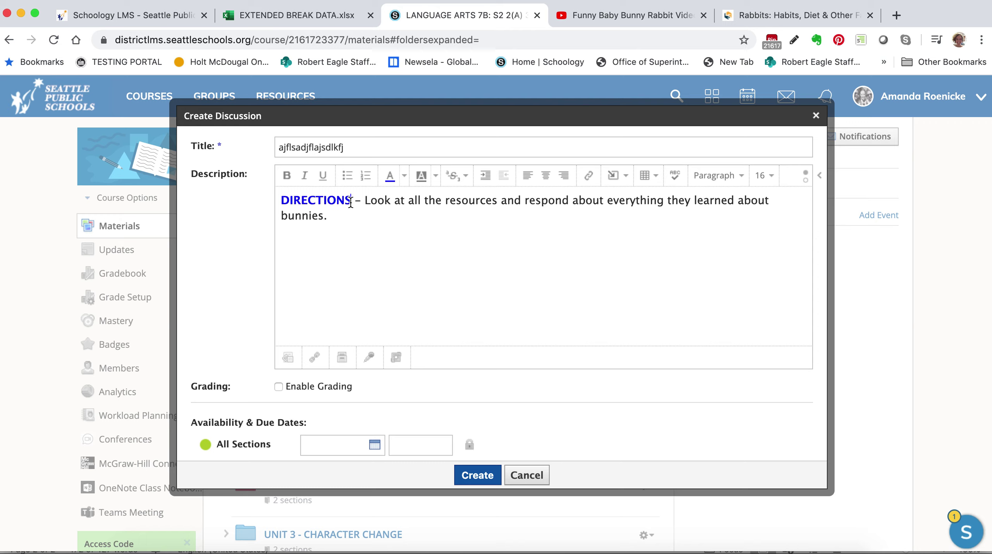
- Highlight the word DIRECTIONS in yellow in the discussion description and start a new line below the directions
left_click_drag(350, 202, 286, 203)
left_click(435, 176)
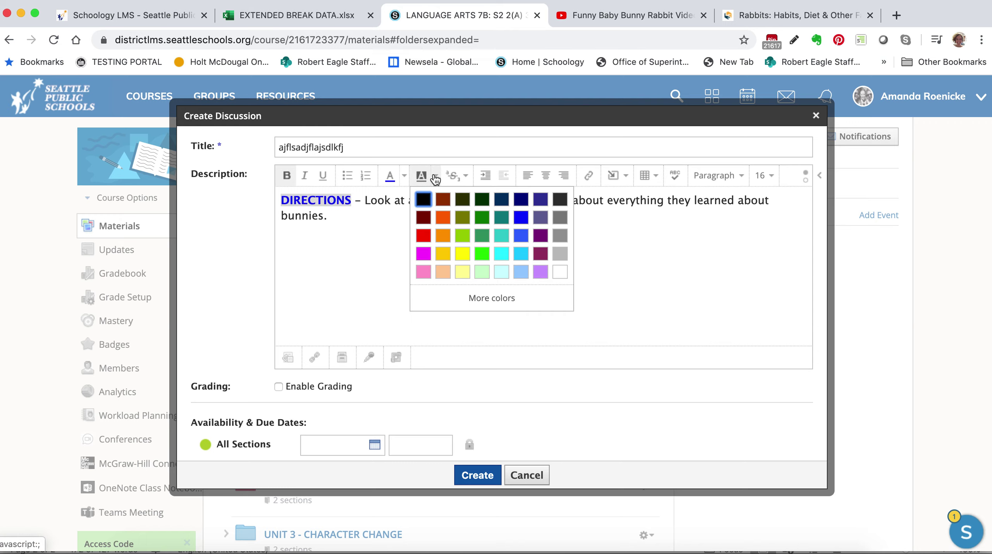
left_click(462, 253)
left_click(460, 254)
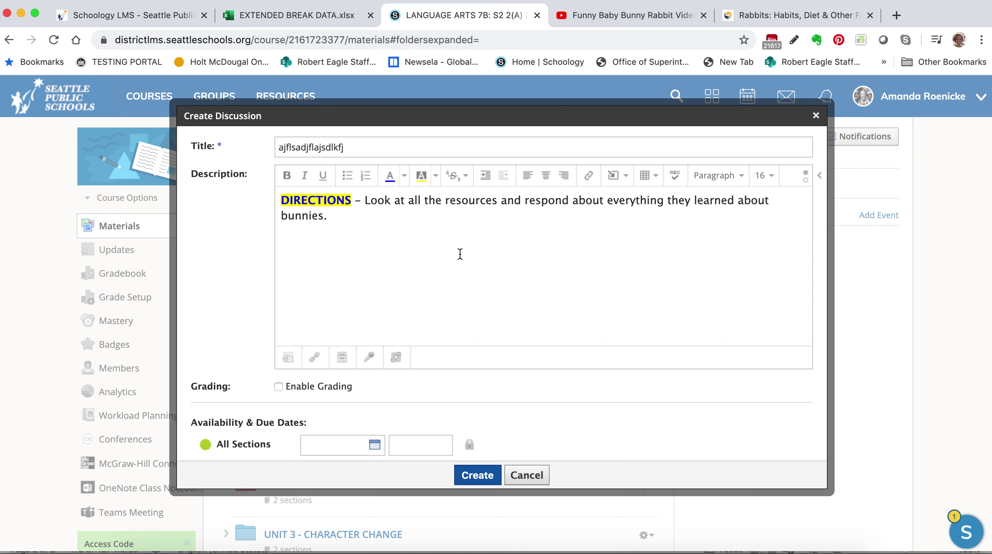
key("Return")
- Switch to the YouTube bunny video, close its embed code window, look over the video page and return to the discussion
left_click(621, 18)
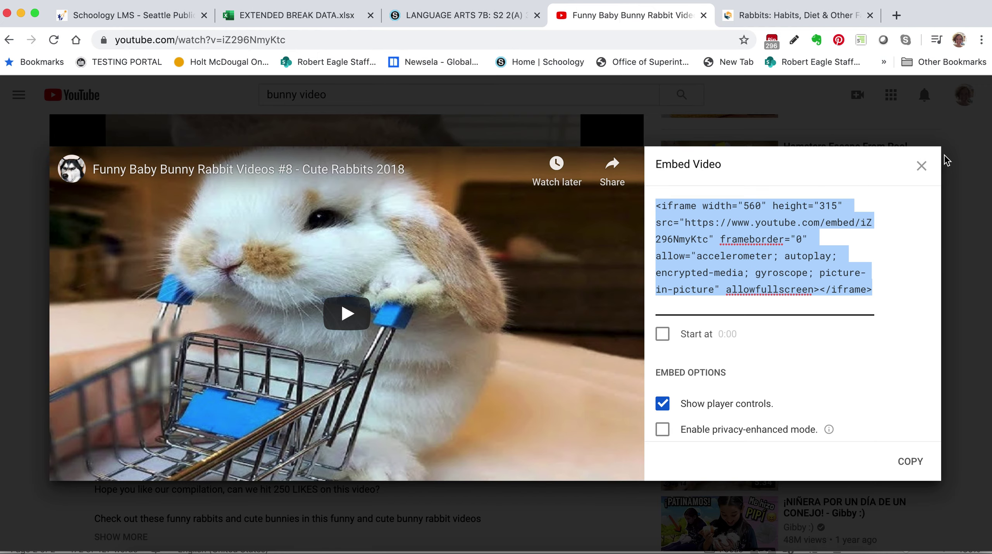
left_click(921, 166)
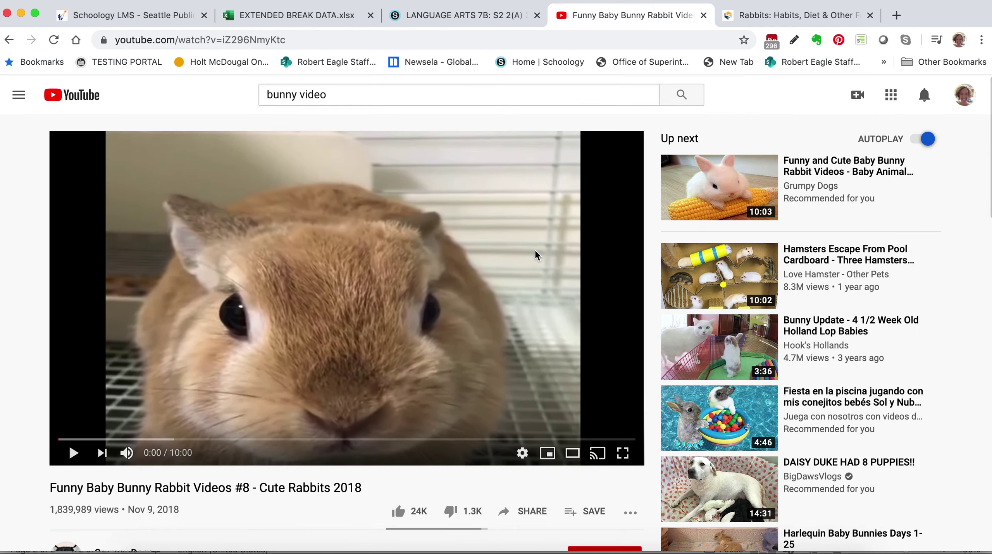
scroll(535, 248, "down", 2)
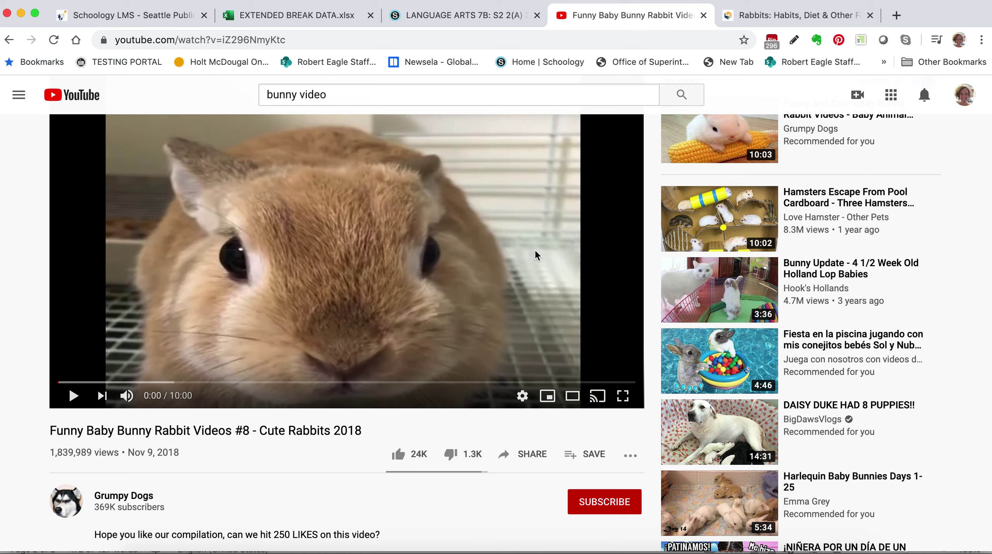
scroll(535, 251, "up", 2)
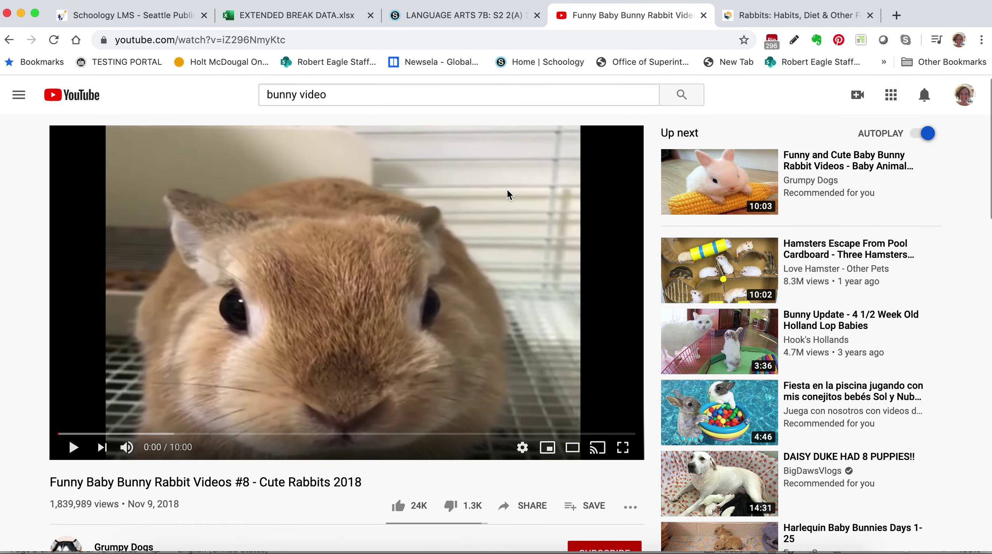
scroll(507, 191, "down", 2)
scroll(504, 155, "up", 2)
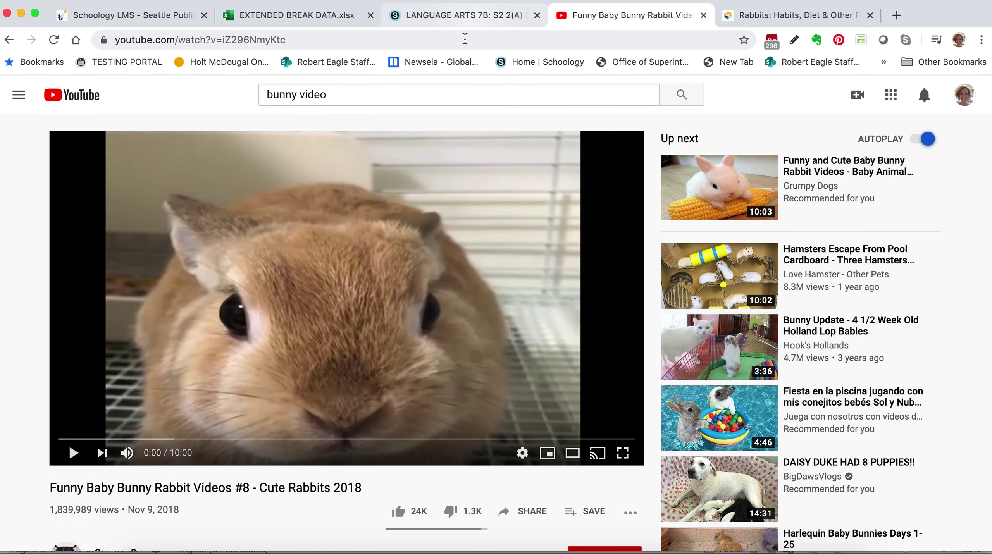
left_click(470, 18)
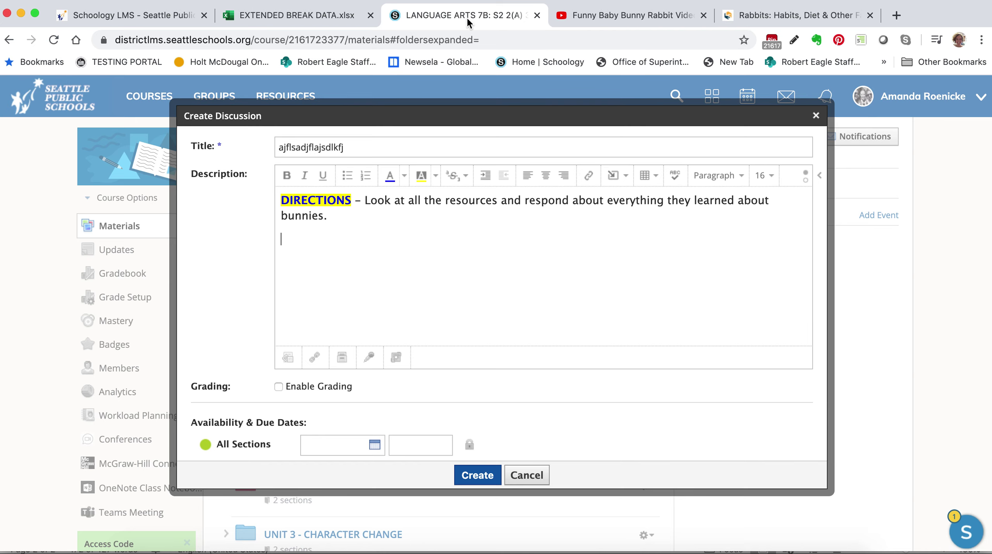
- Copy the full embed code of the YouTube video "Funny Baby Bunny Rabbit Videos #8 - Cute Rabbits 2018"
left_click(626, 16)
scroll(482, 361, "down", 5)
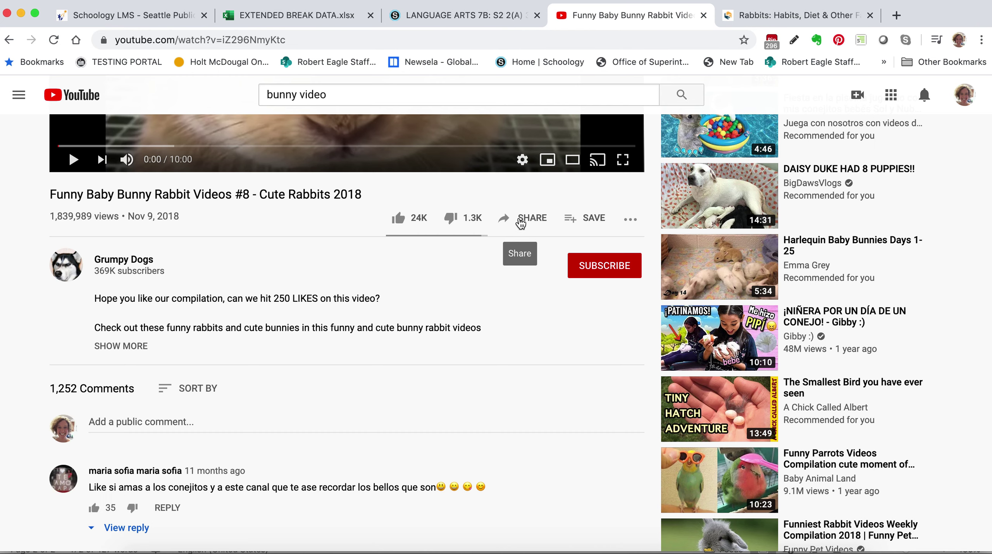
scroll(520, 224, "up", 5)
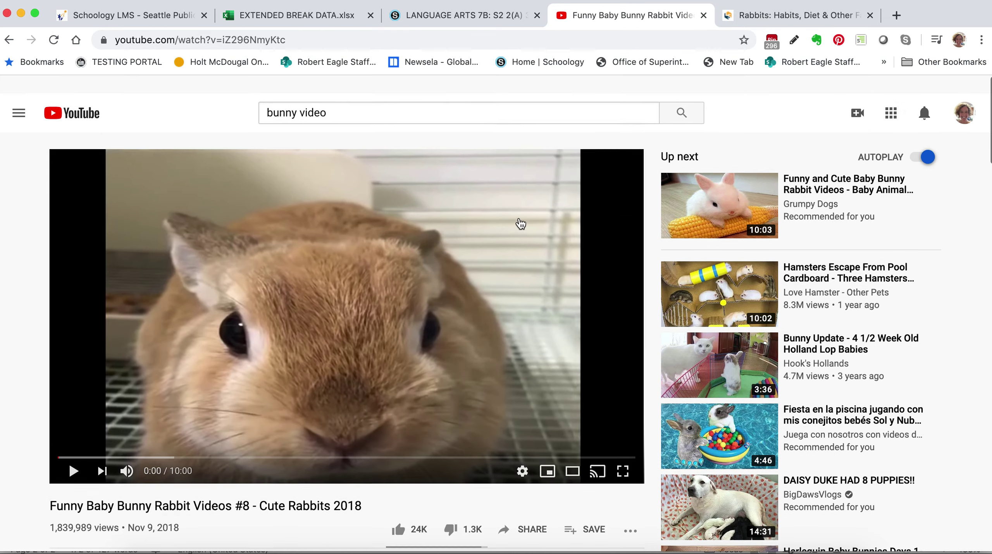
scroll(520, 222, "down", 2)
scroll(520, 222, "down", 3)
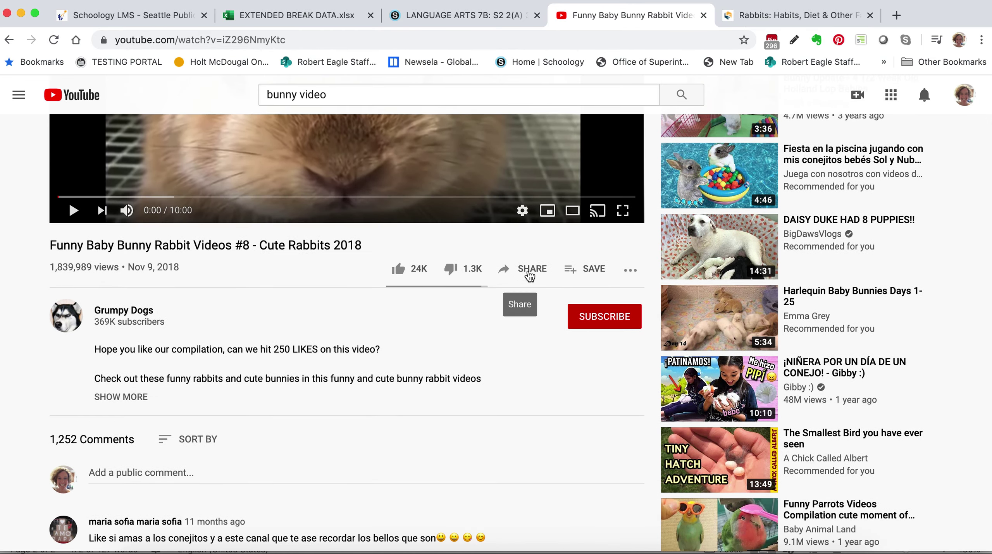
left_click(528, 274)
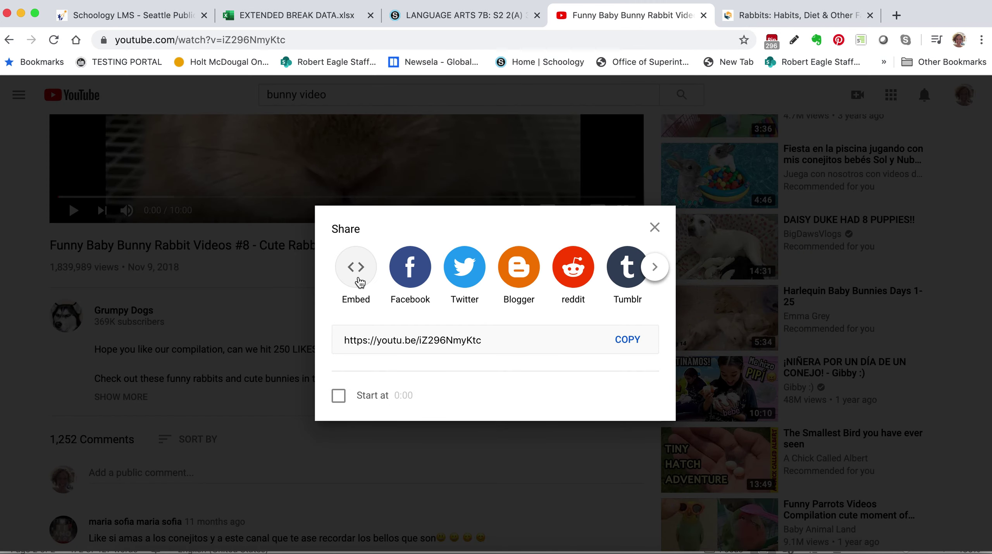
left_click(361, 283)
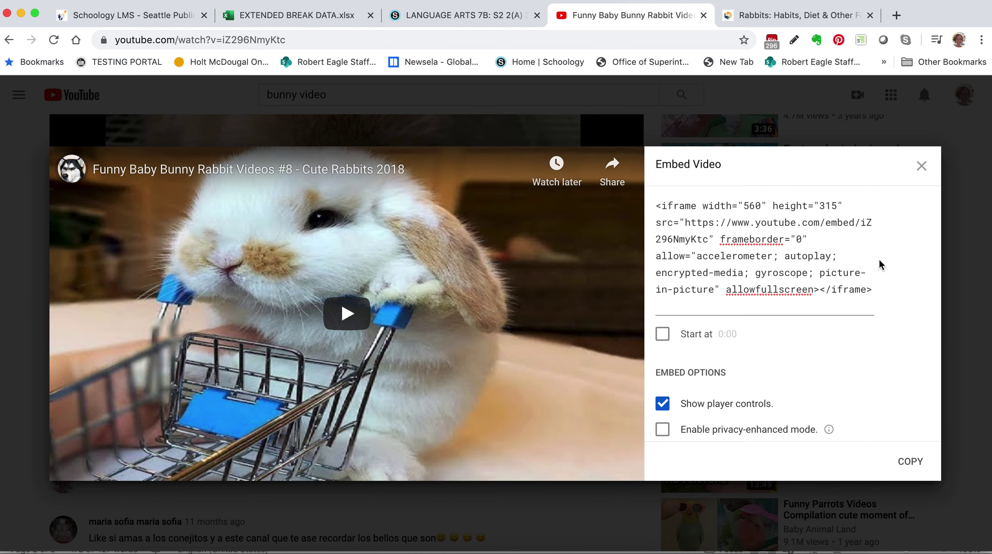
left_click(768, 248)
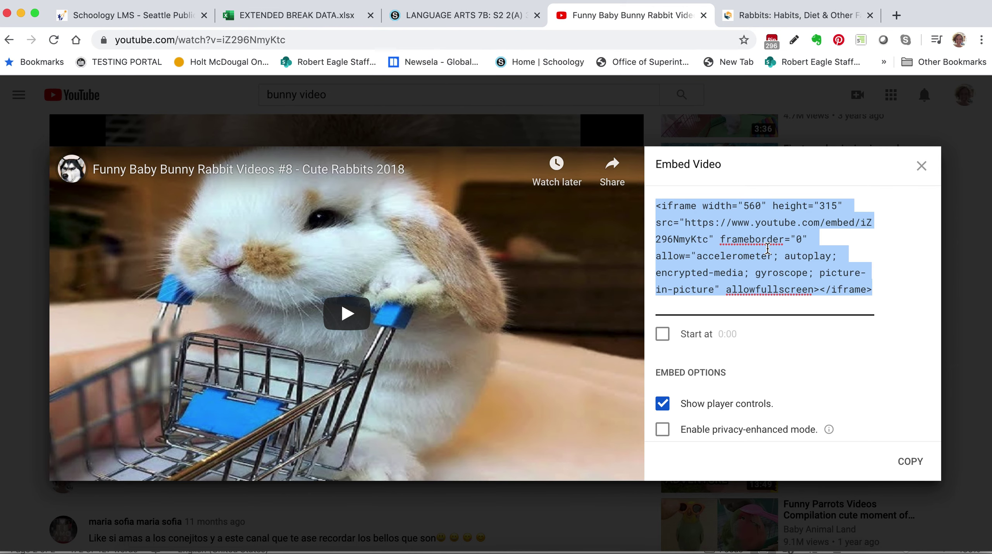
right_click(767, 248)
left_click(715, 325)
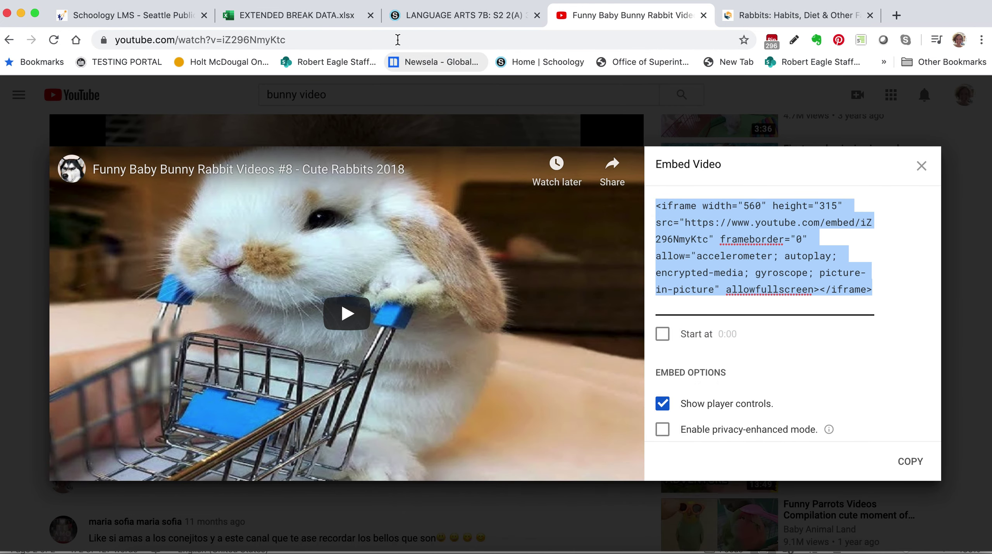
- Back in the Schoology discussion, start inserting media from the web into the description and set its type to Media
left_click(414, 16)
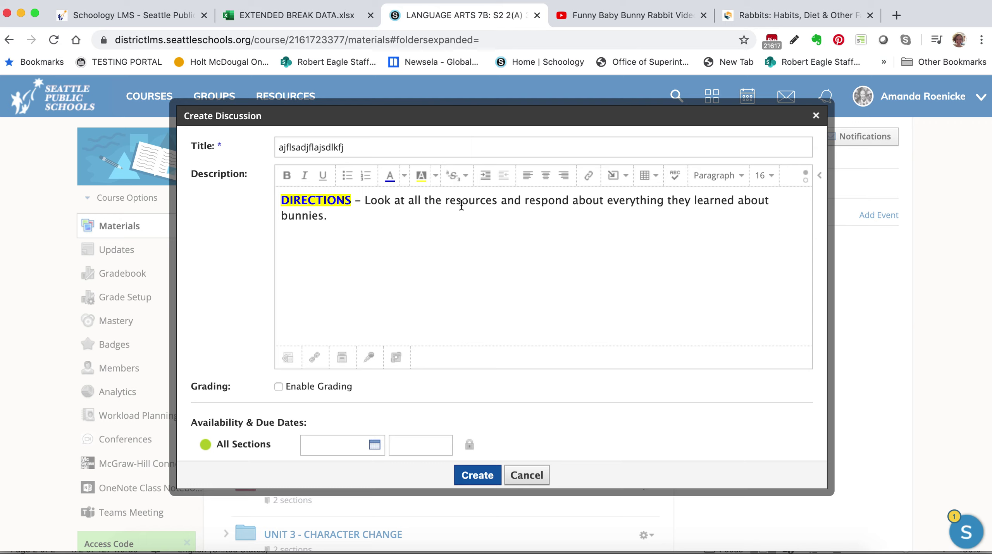
left_click(625, 176)
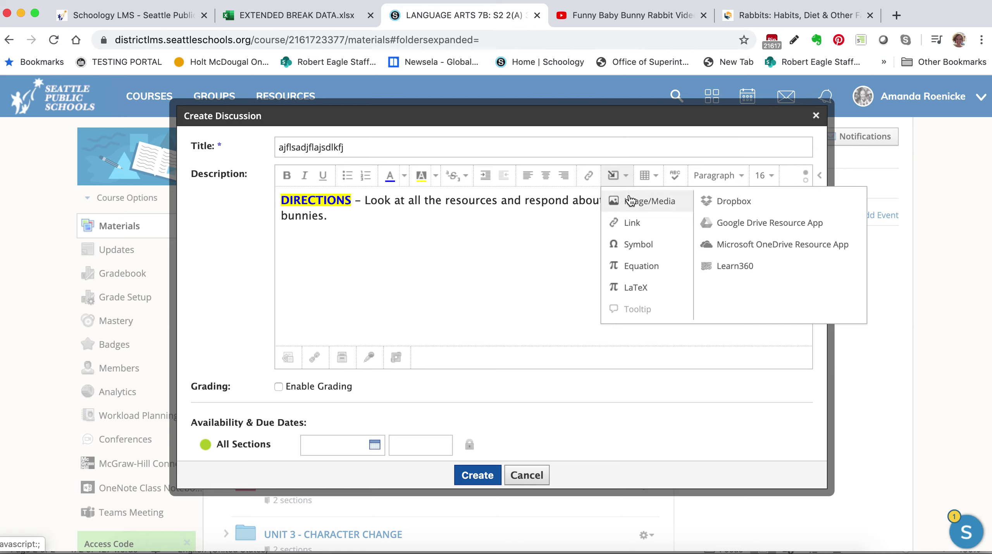
left_click(630, 200)
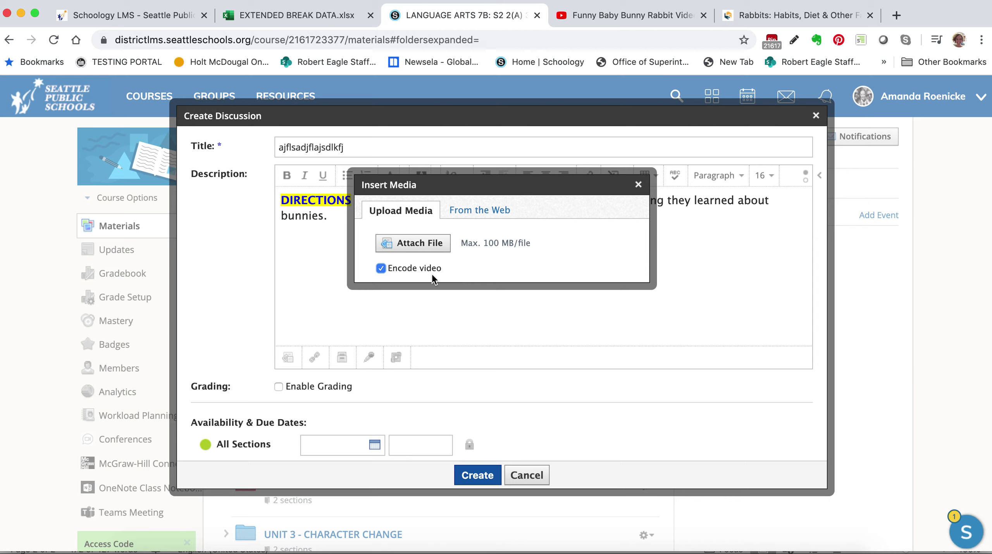
left_click(482, 213)
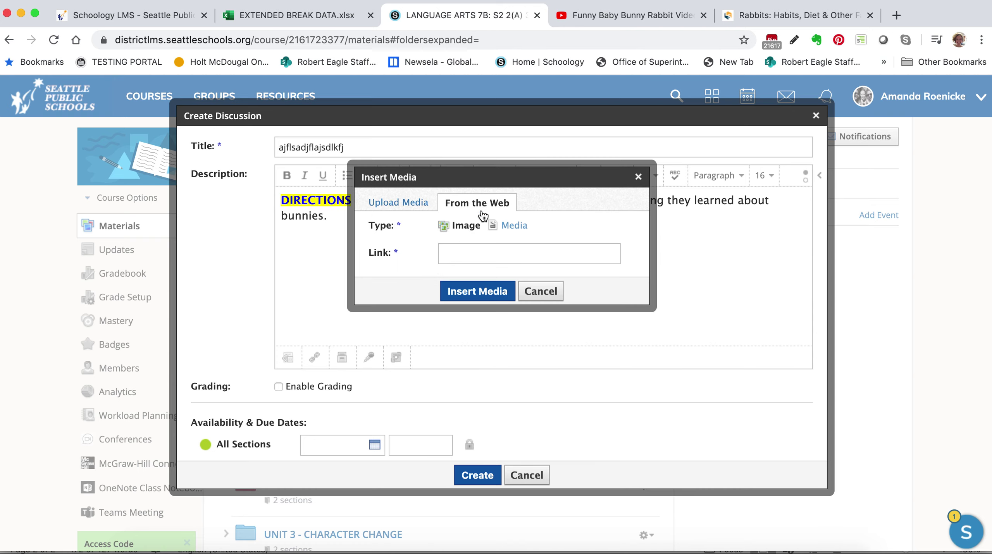
left_click(512, 227)
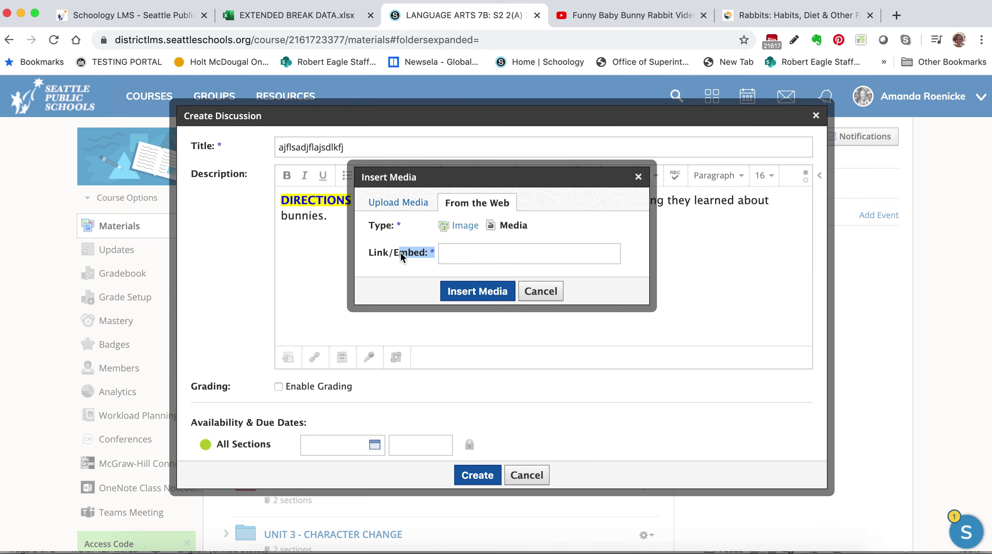
left_click(461, 228)
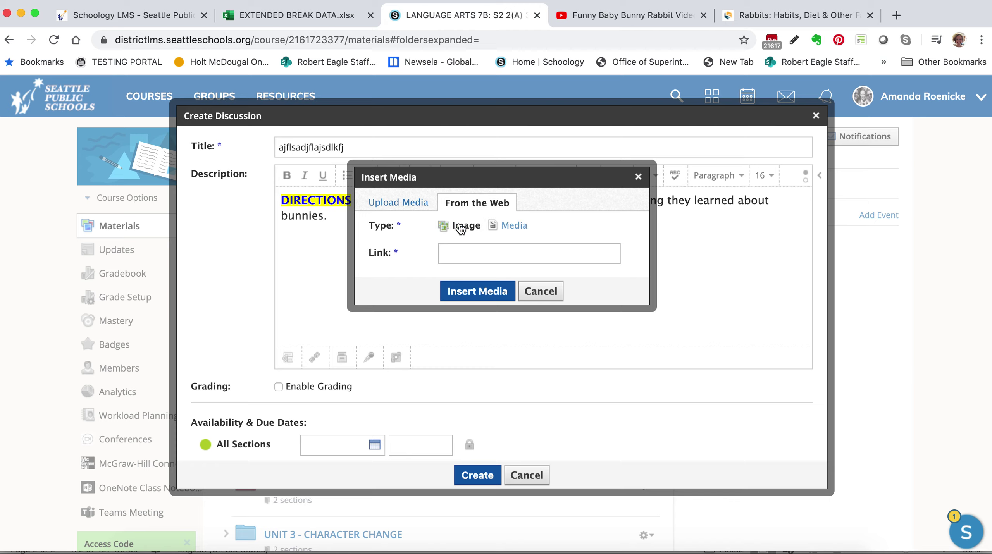
left_click(520, 229)
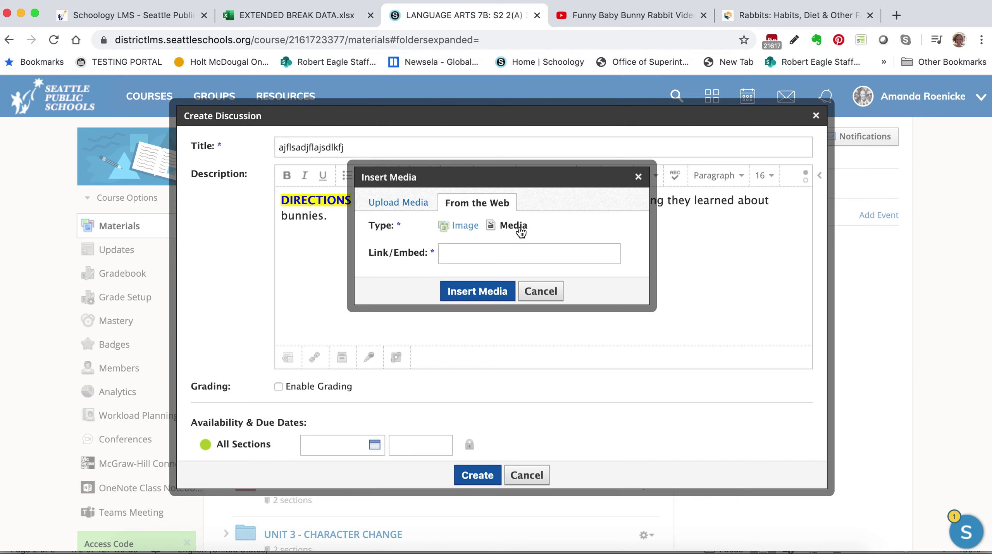
- Paste the copied embed code as the media's link and insert the video into the description
left_click_drag(367, 251, 419, 253)
left_click(452, 252)
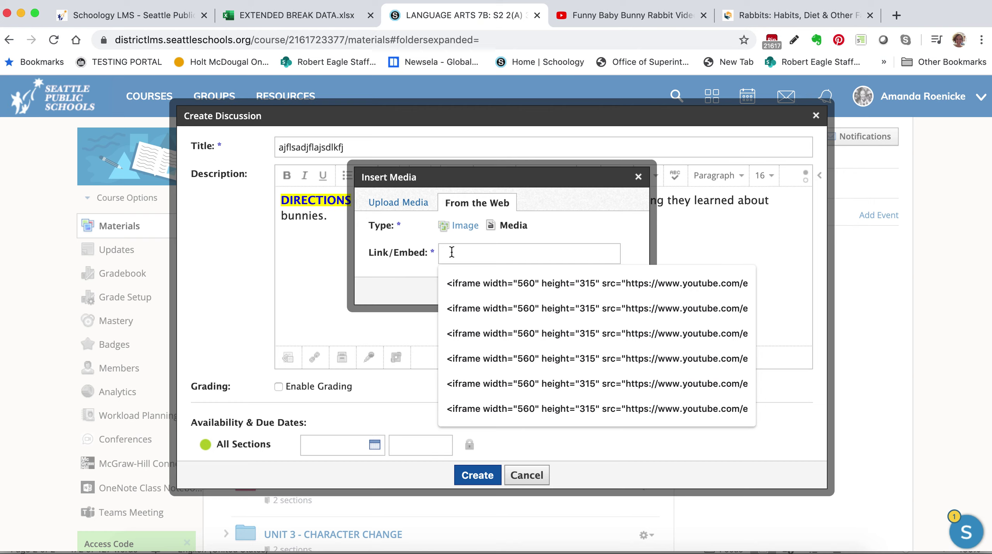
key("super+v")
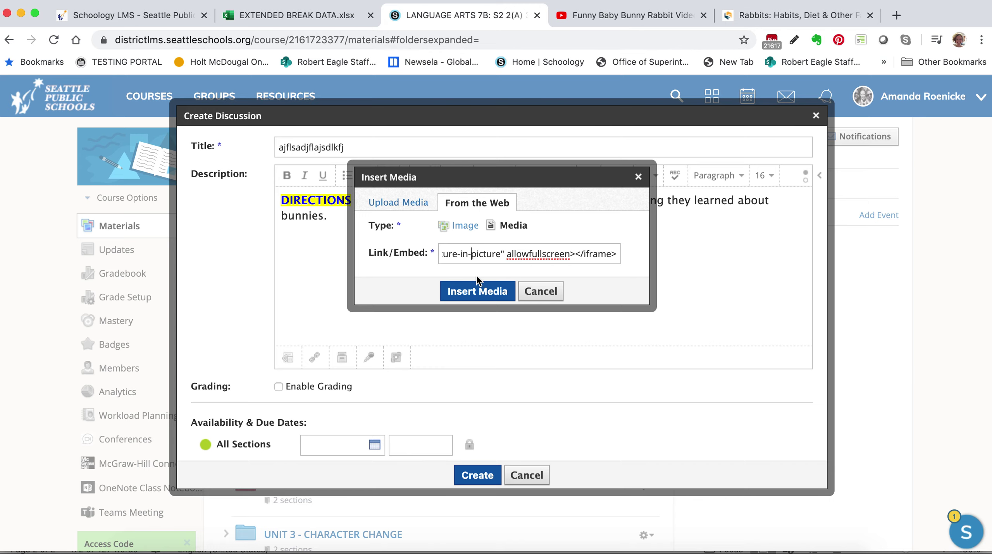
left_click(481, 292)
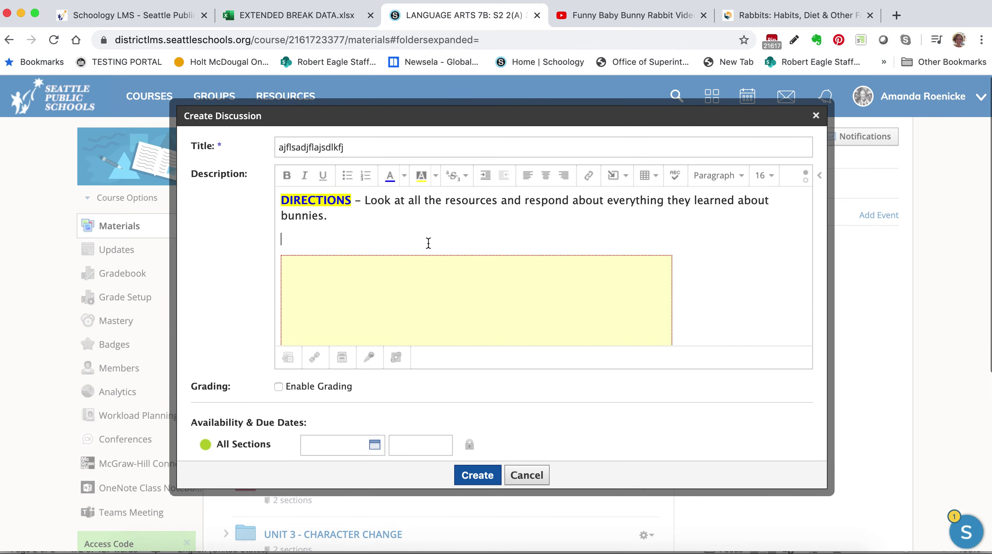
scroll(578, 311, "down", 2)
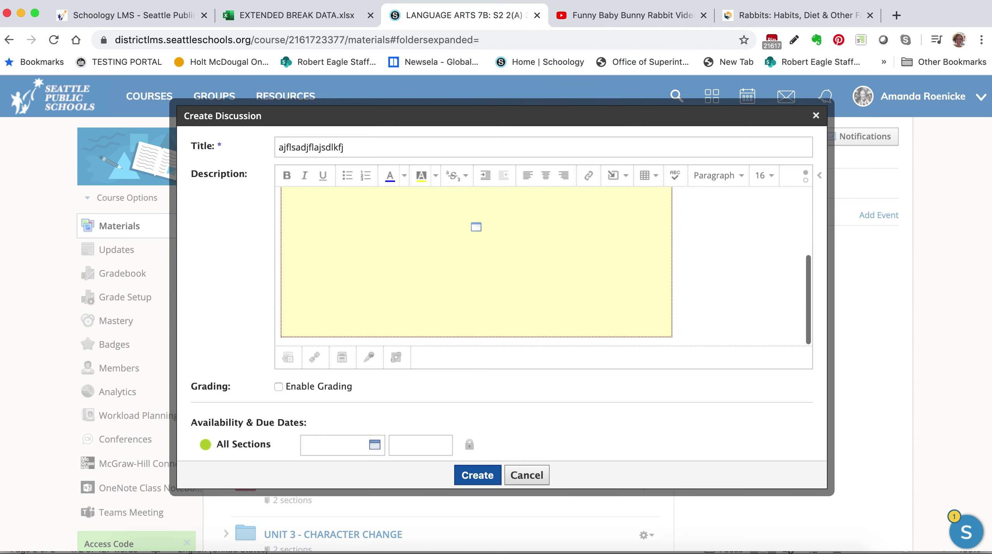
- Create the discussion, open it from the course materials, and briefly play and pause the embedded video
left_click(479, 476)
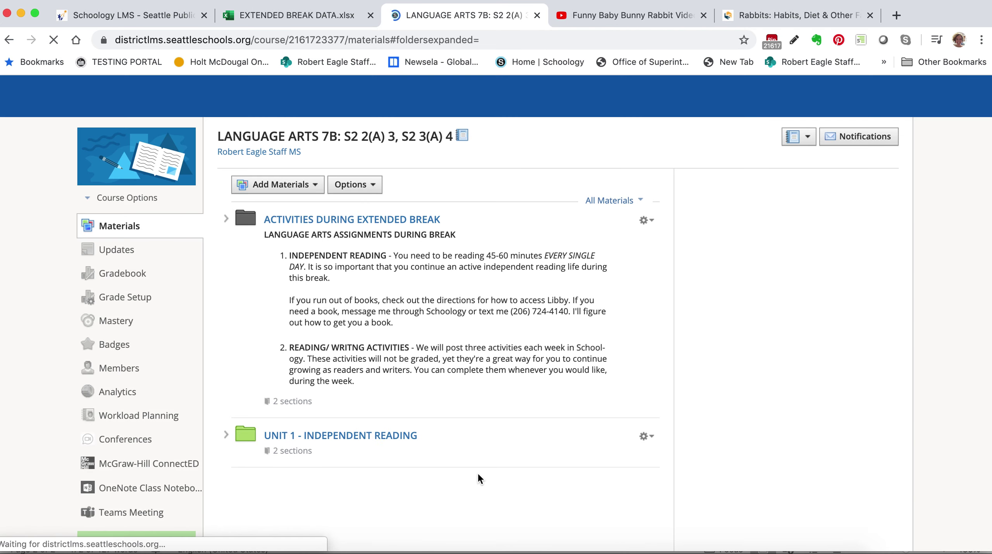
scroll(477, 473, "down", 5)
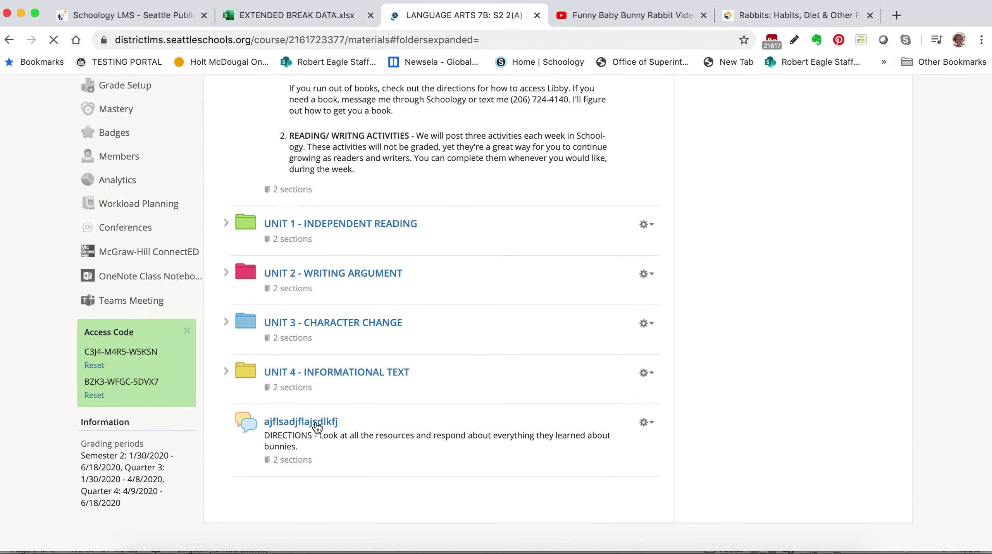
left_click(317, 424)
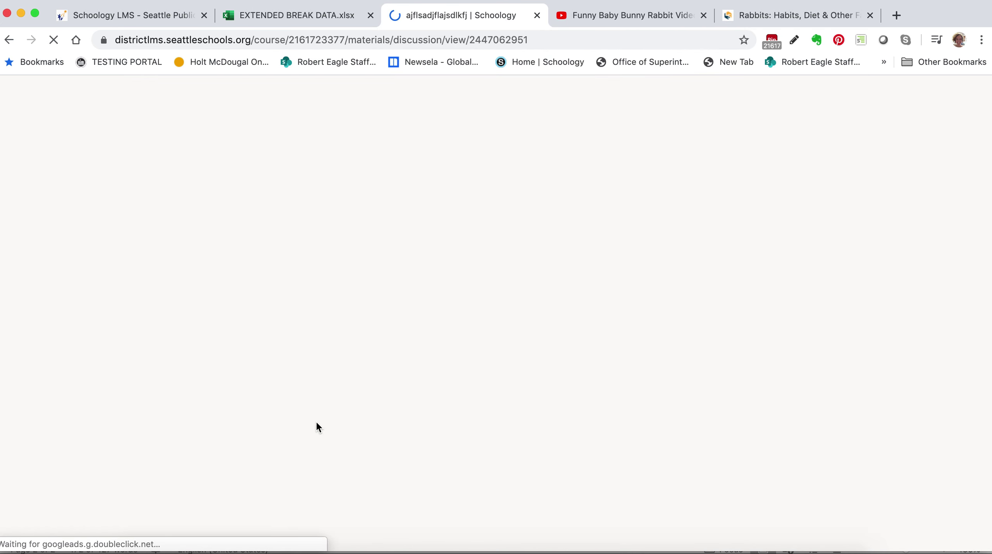
left_click(414, 331)
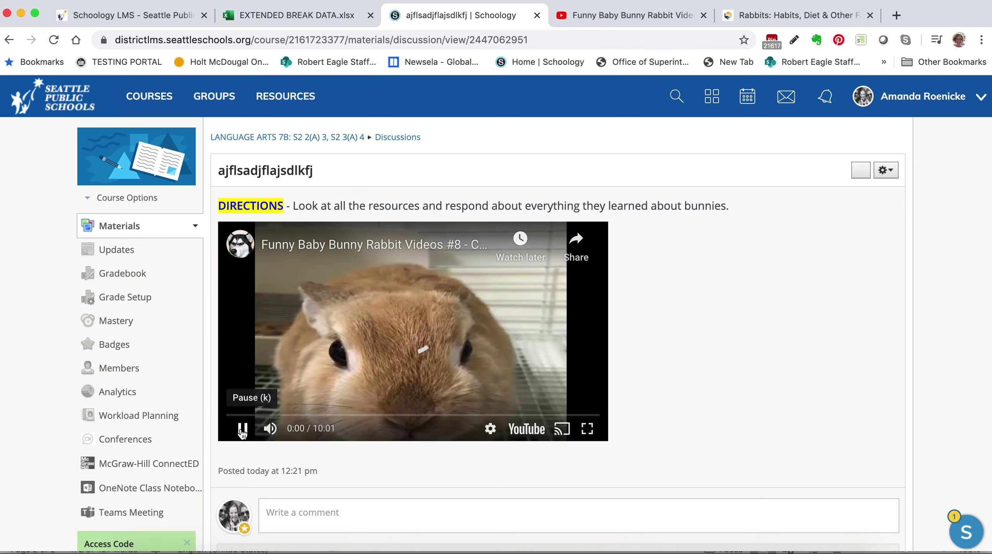
left_click(242, 429)
- Open the posted discussion for editing and go to the empty line below the embedded video
left_click(886, 171)
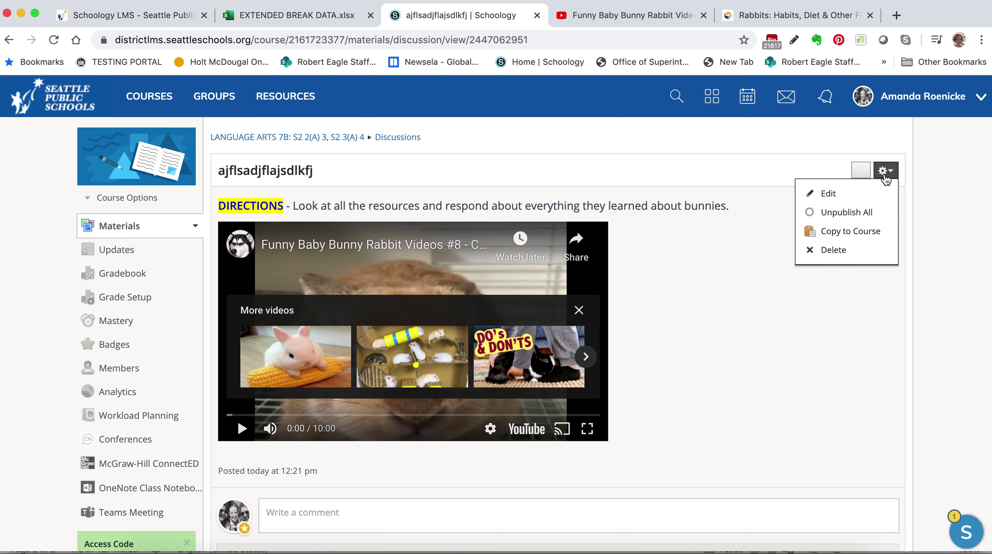
left_click(829, 194)
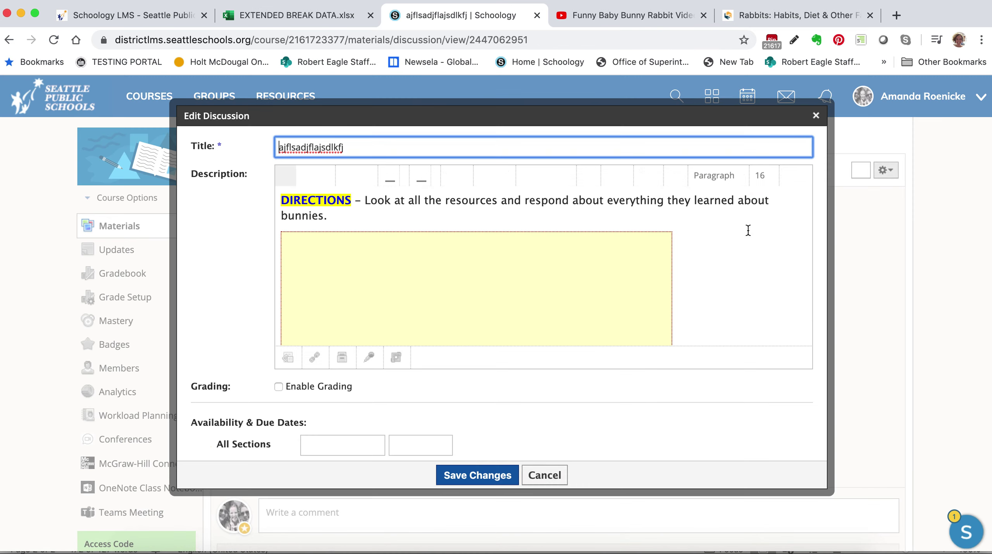
scroll(737, 235, "down", 3)
scroll(711, 258, "down", 1)
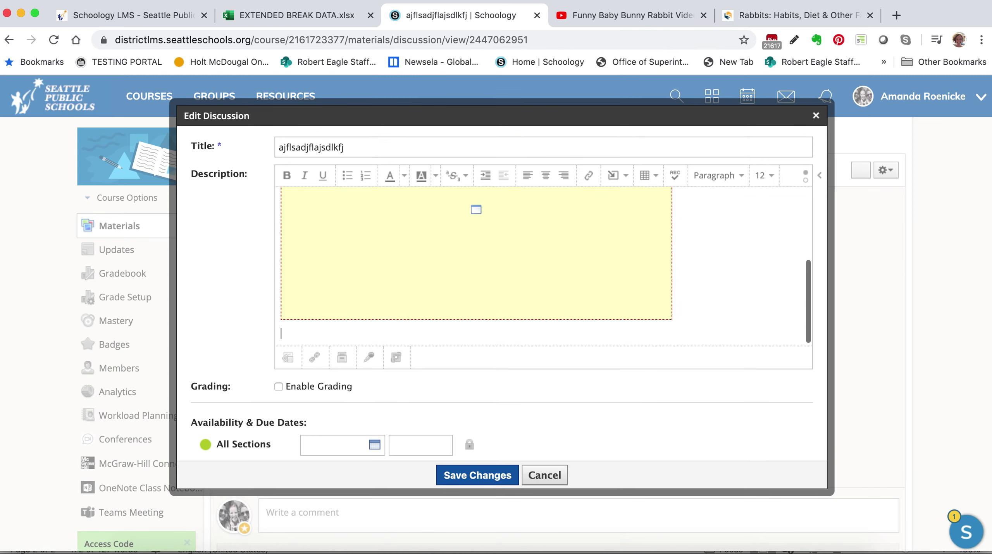
- Switch to the Live Science article "Rabbits: Habits, Diet & Other Facts", dismiss the newsletter sign-up, and copy the article's web address
left_click(764, 17)
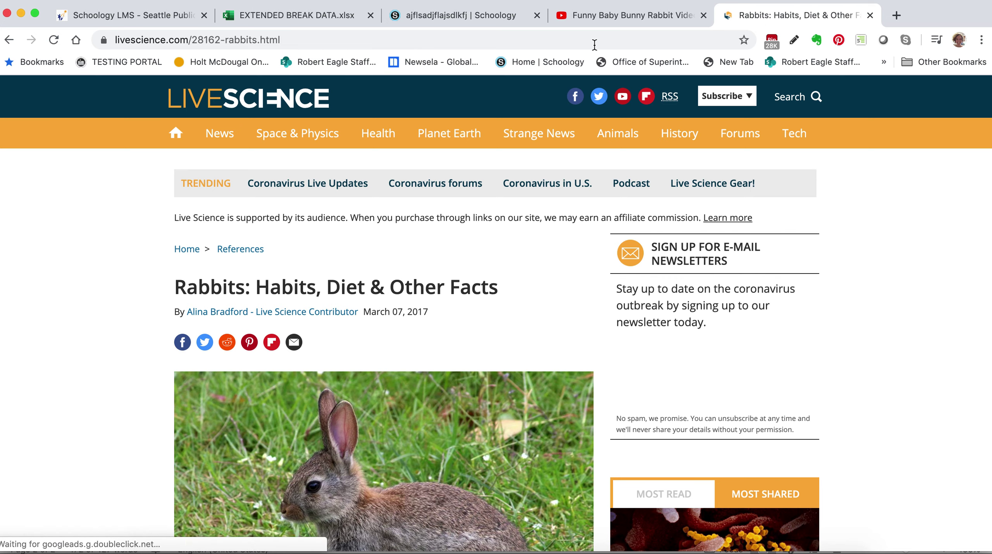
scroll(421, 237, "down", 10)
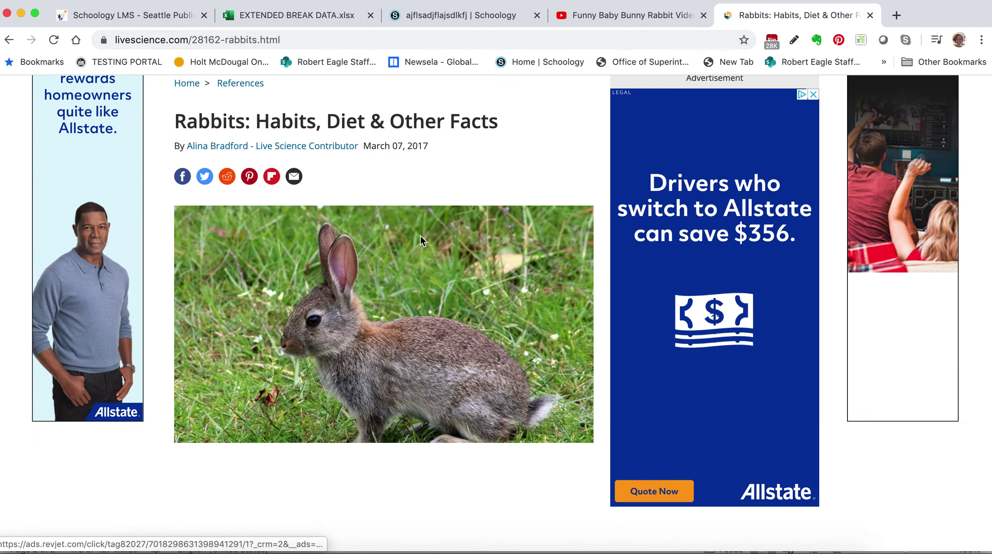
scroll(421, 237, "up", 8)
scroll(420, 237, "up", 2)
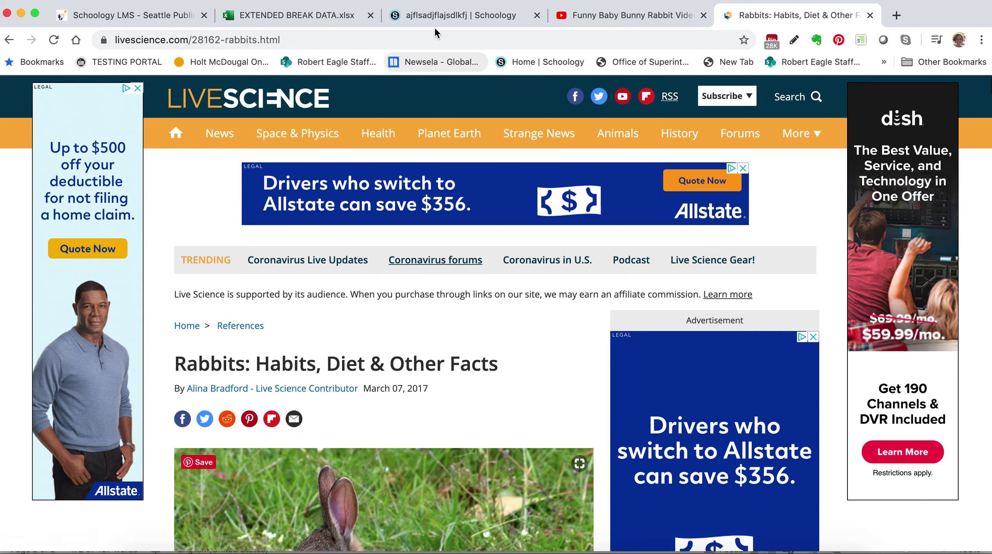
left_click(421, 40)
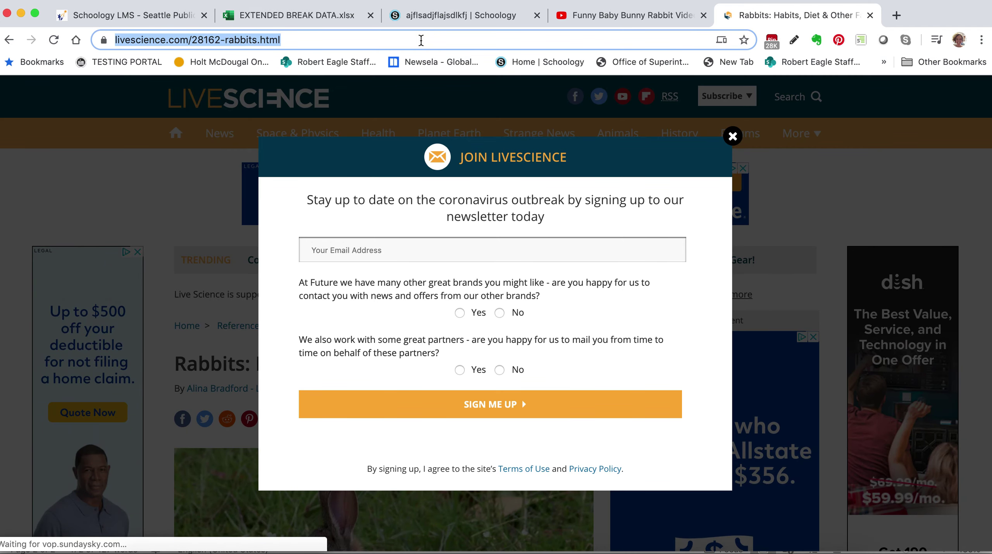
left_click(732, 136)
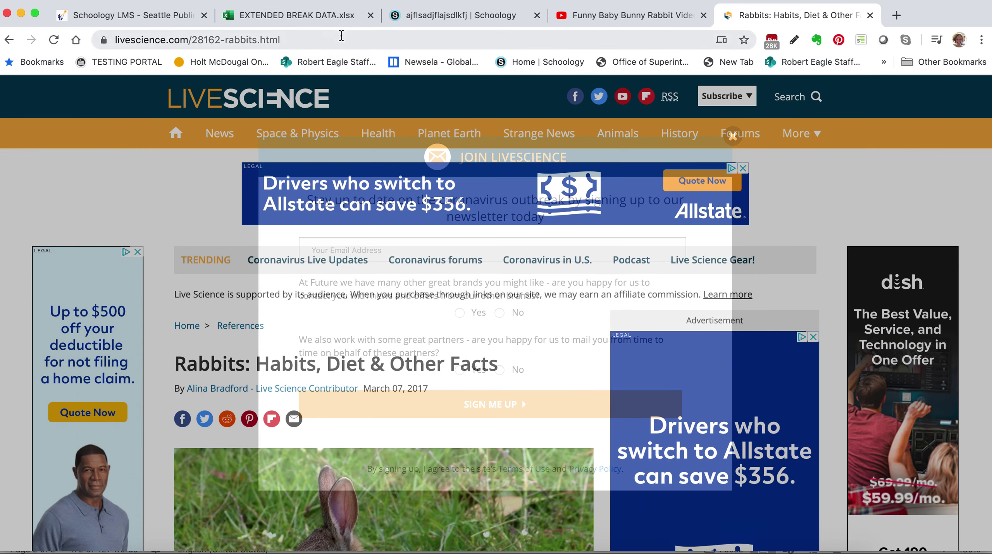
left_click(342, 39)
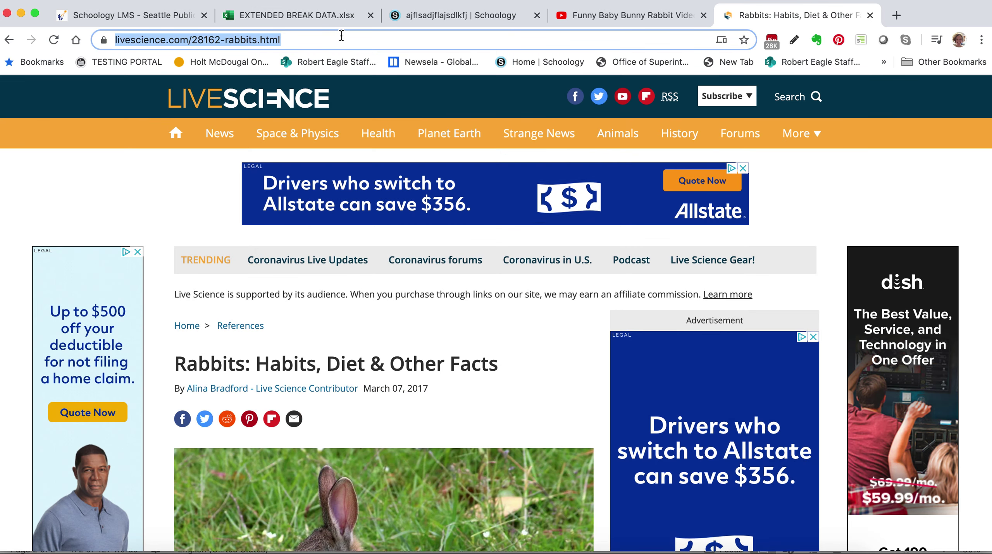
right_click(341, 36)
left_click(368, 141)
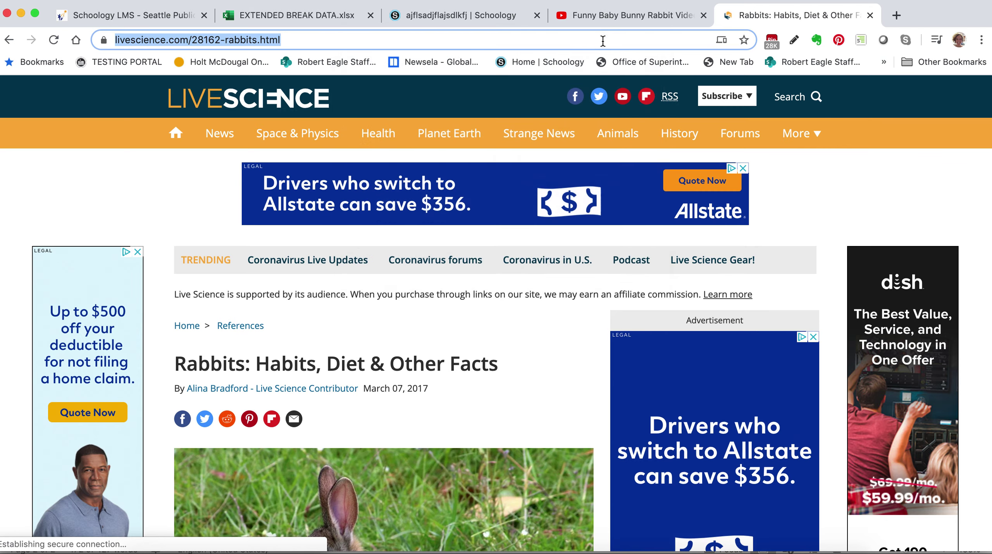
- Back in the Schoology discussion, insert a link to the copied address with the title "Bunny Article" below the video
left_click(439, 22)
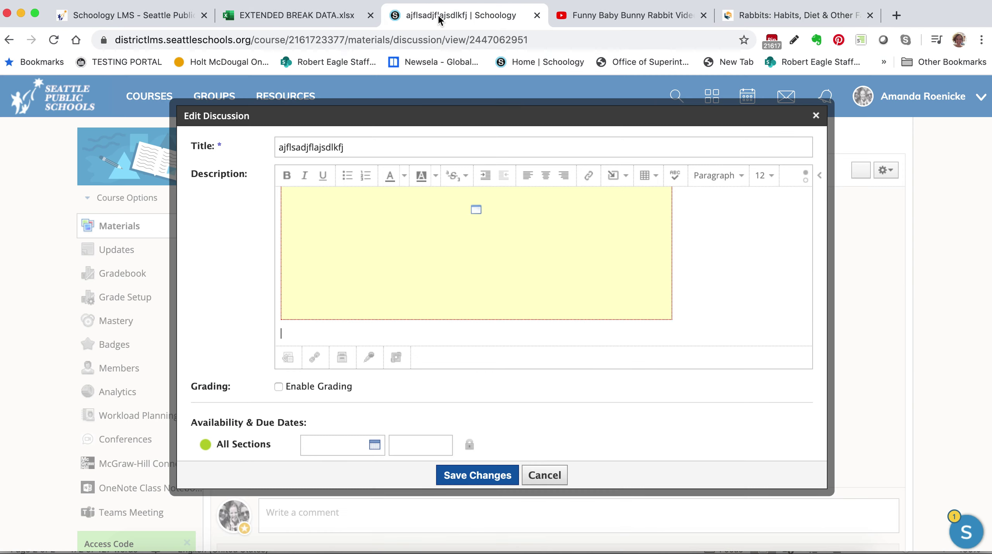
left_click(624, 183)
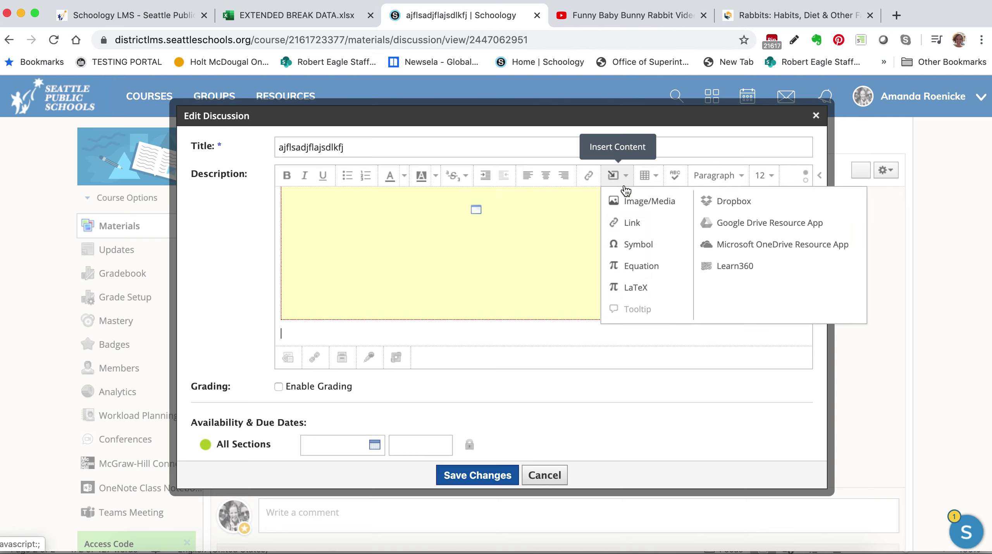
left_click(629, 223)
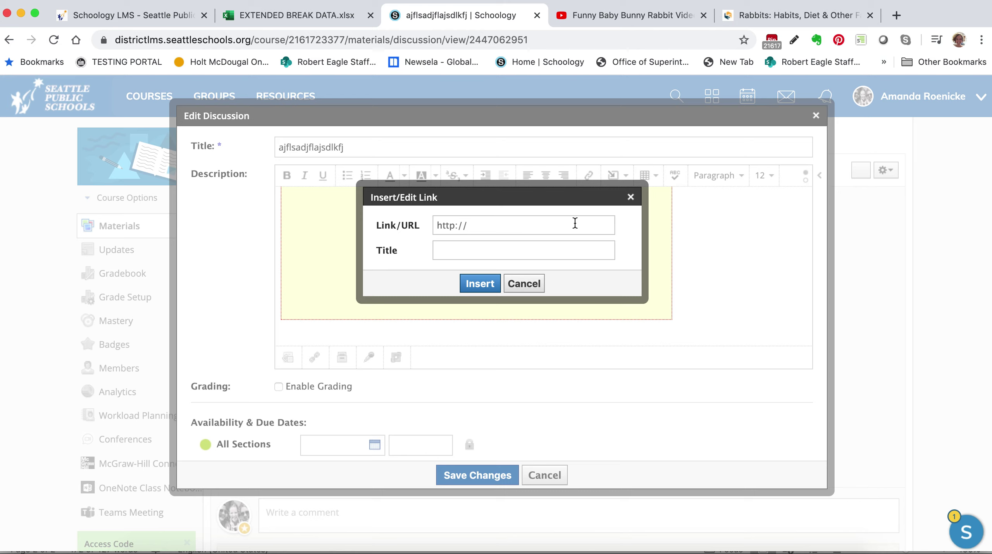
key("super+v")
left_click(549, 246)
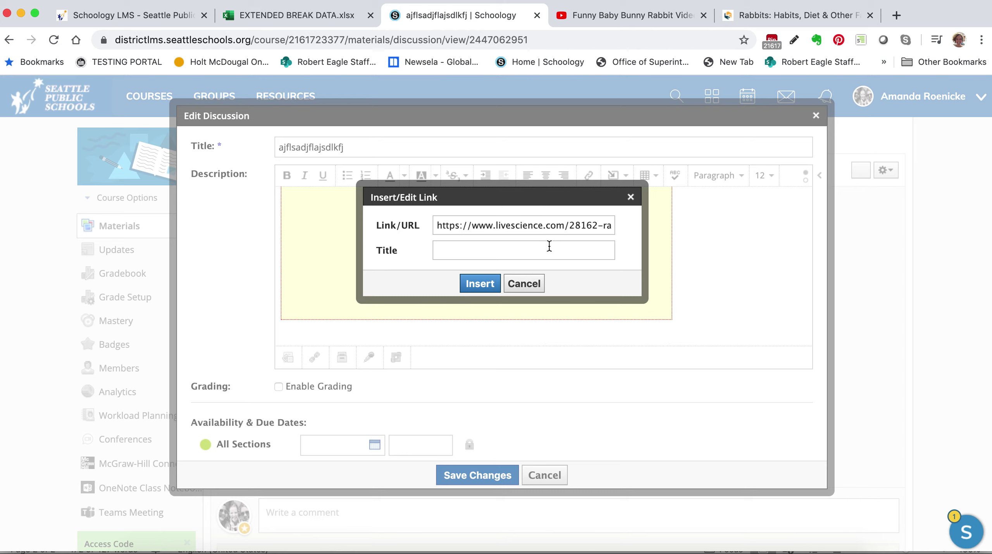
type("Bunny Article")
left_click(480, 279)
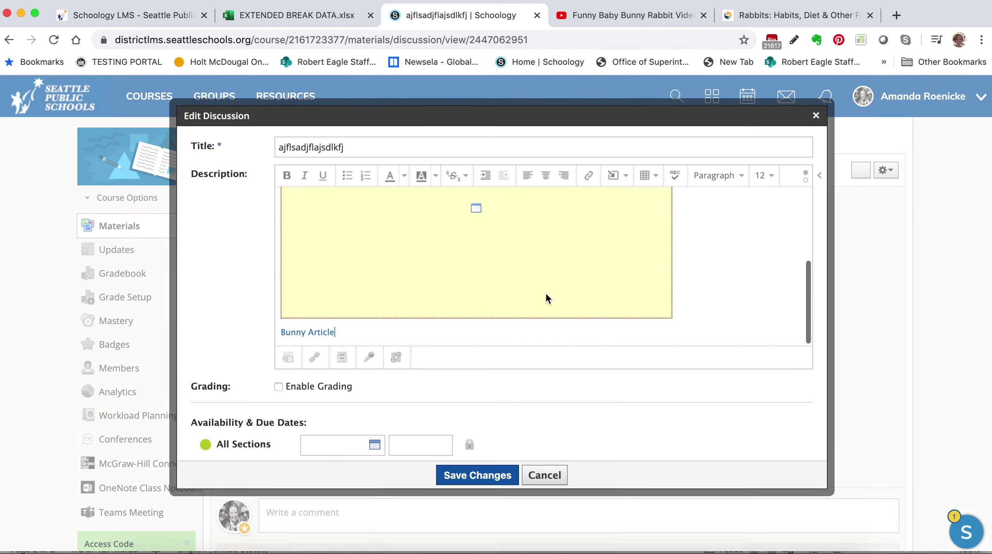
- Format the "Bunny Article" link as bold at size 16 and add an empty line below it
left_click_drag(349, 329, 268, 330)
left_click(772, 177)
left_click(762, 277)
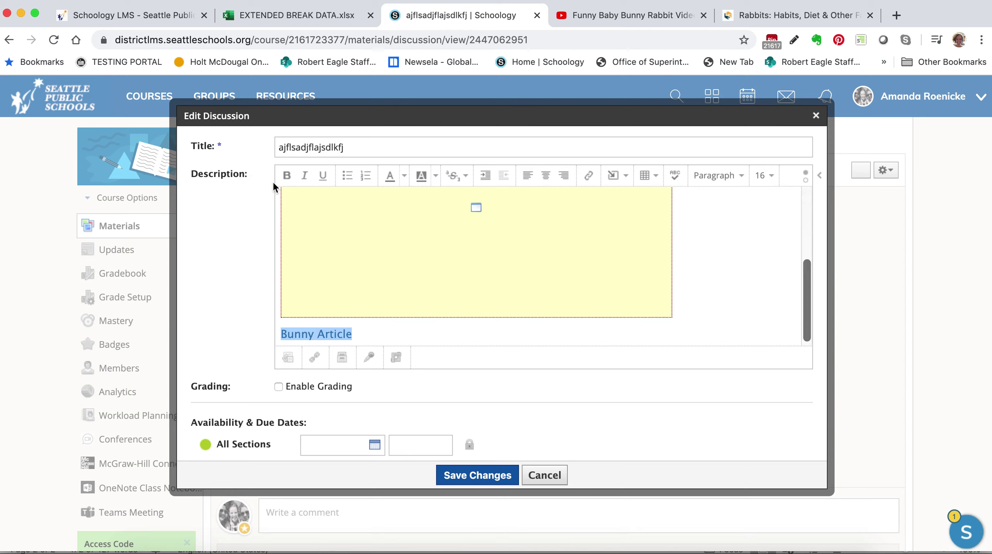
left_click(286, 176)
left_click(731, 288)
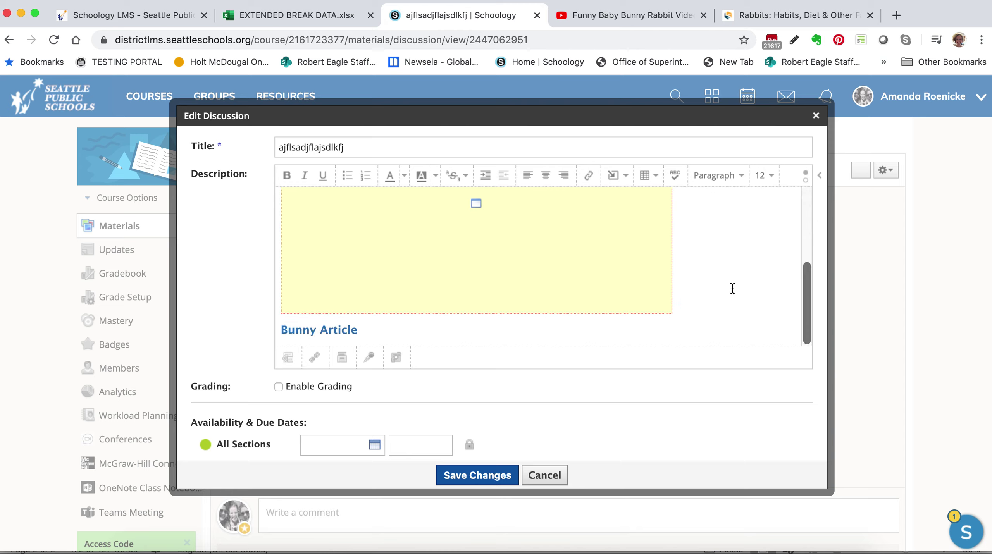
left_click(472, 328)
key("Return")
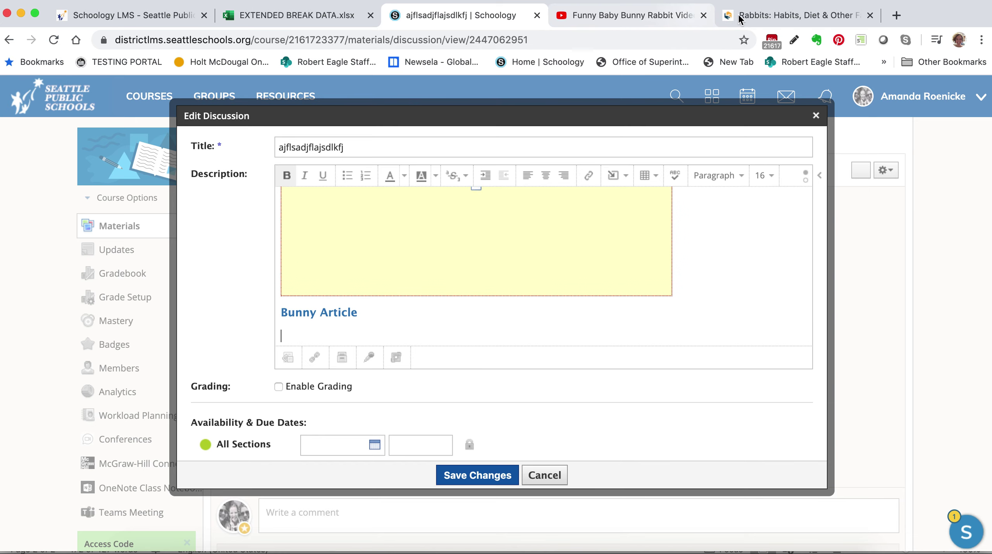
- In the browser tab holding the rabbit article, search Google for "bunny" and show the image results
left_click(750, 15)
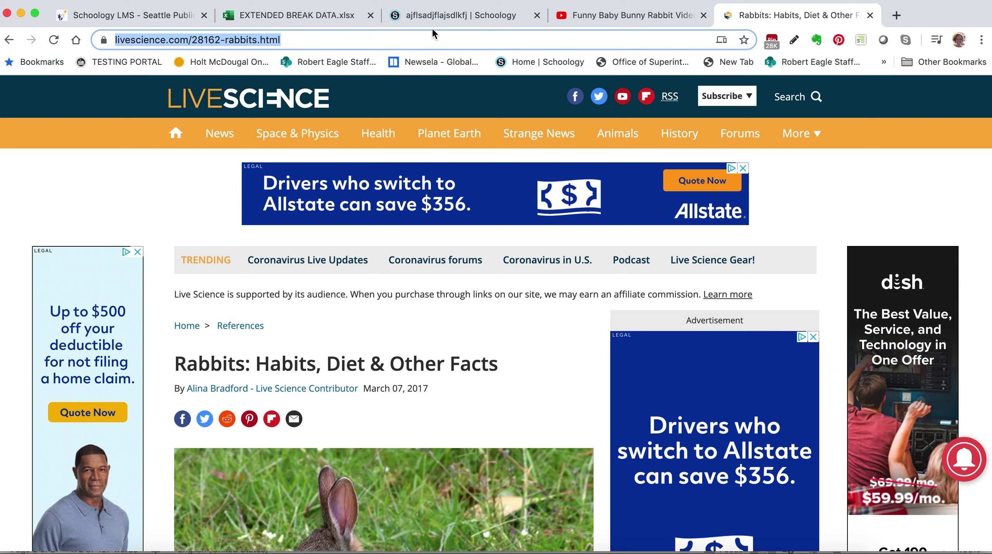
type("buynn")
key("BackSpace")
key("BackSpace")
key("BackSpace")
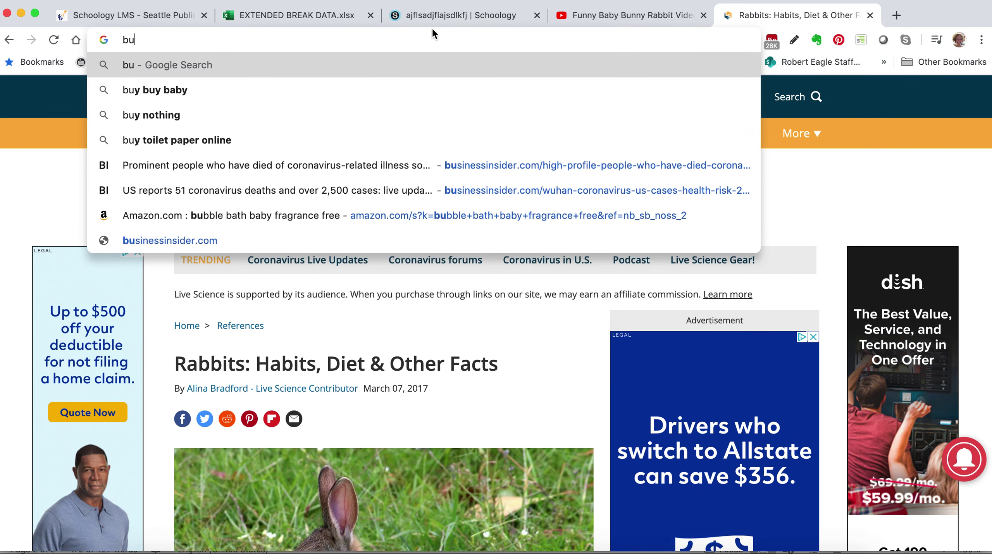
type("nny")
key("Return")
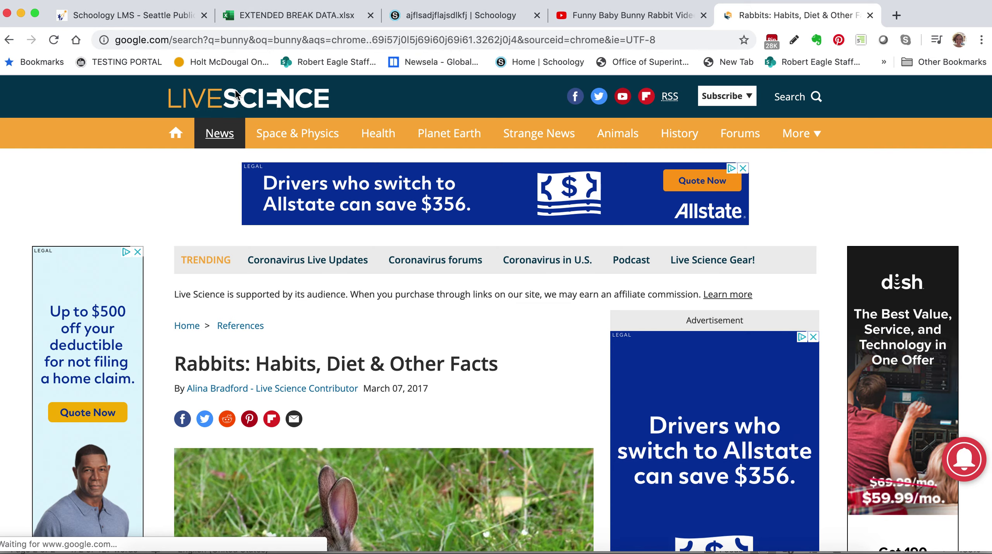
left_click(617, 40)
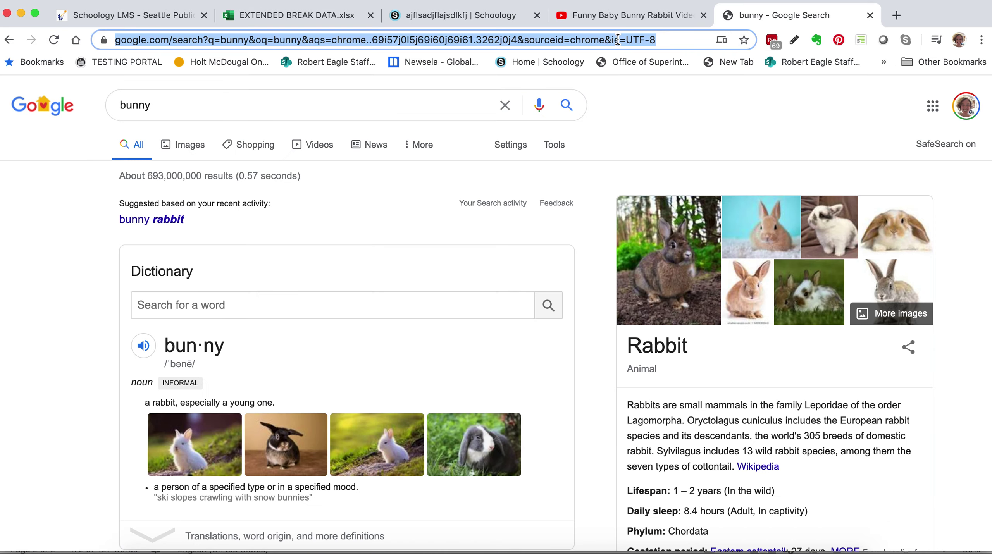
left_click(198, 146)
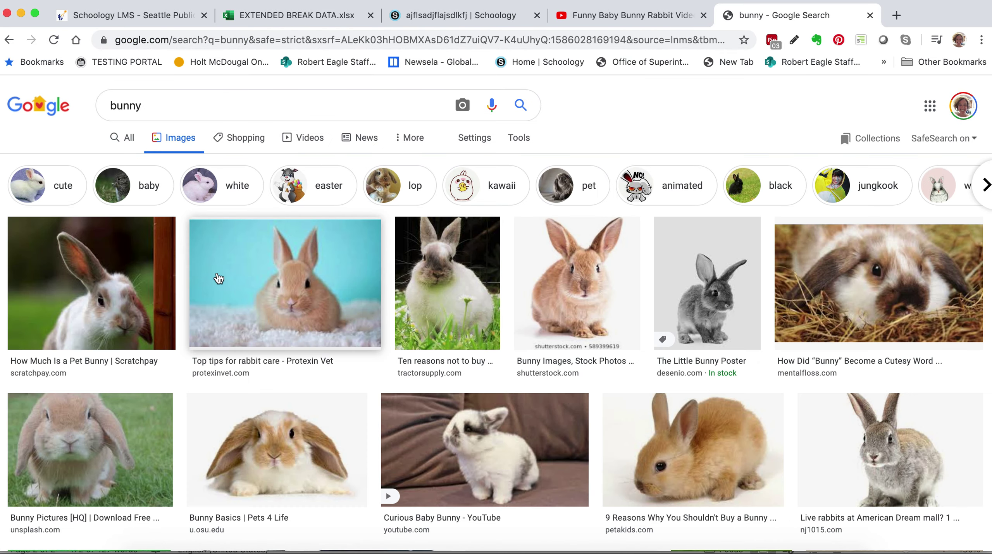
- Save the picture of the tan bunny on a turquoise background to the Desktop as JPEG image "download (1)"
right_click(279, 268)
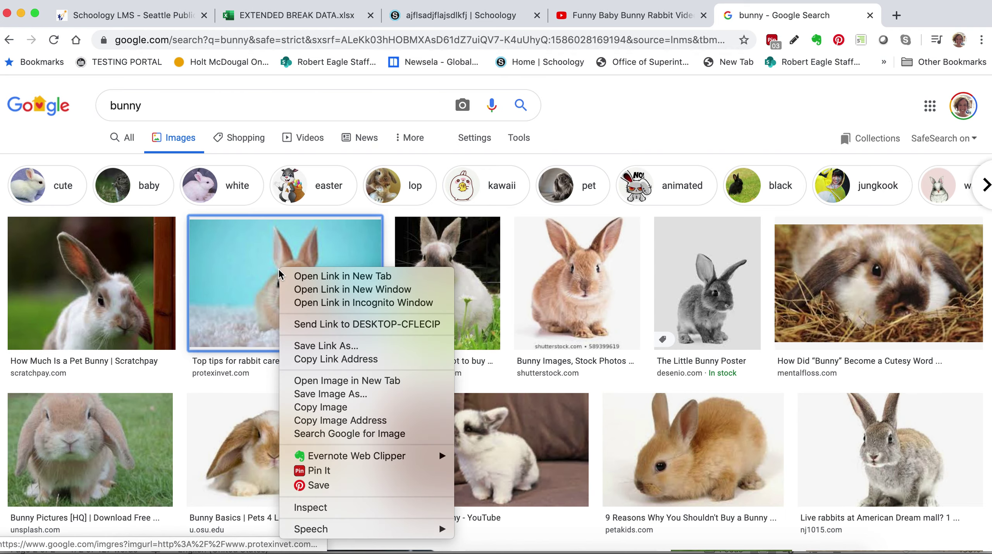
left_click(315, 394)
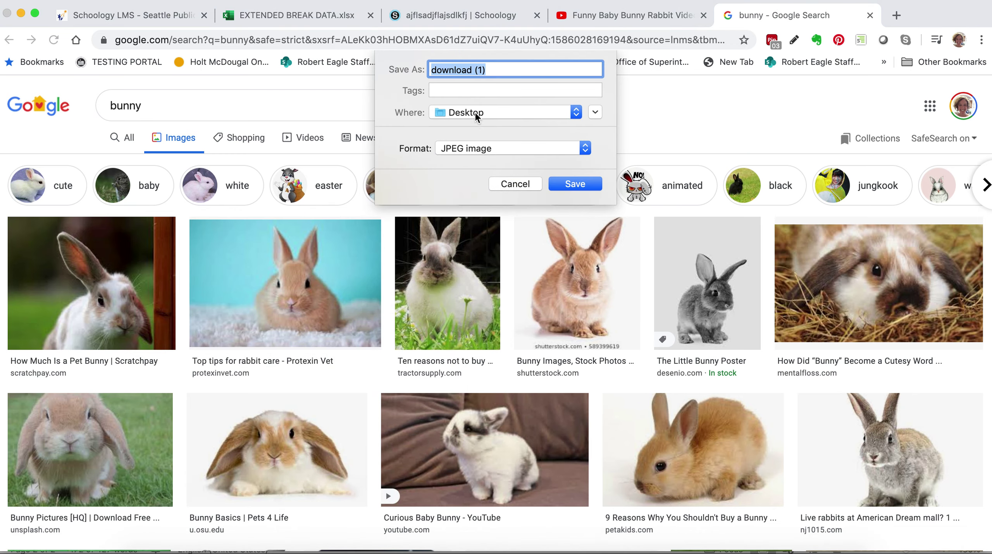
left_click(576, 185)
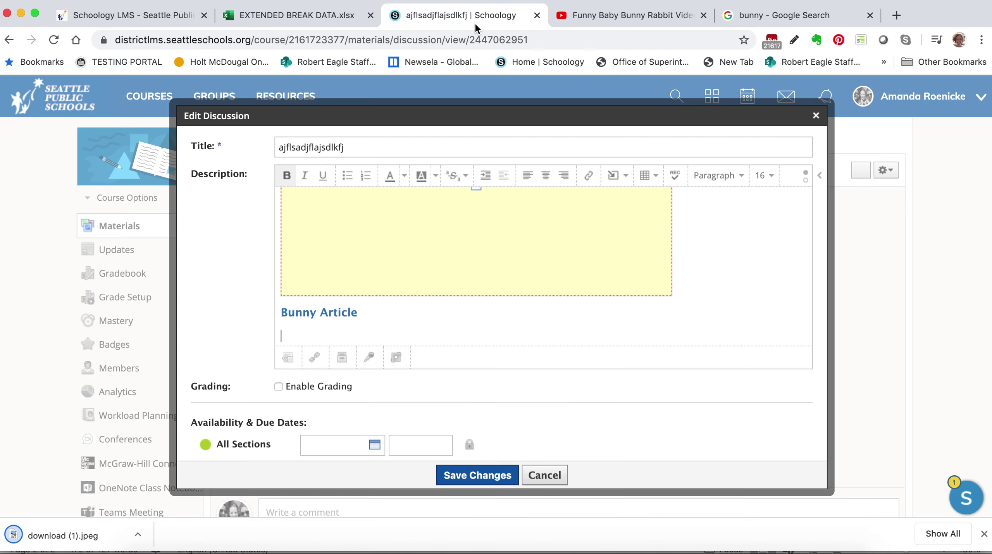
- Return to the Schoology discussion and start inserting uploaded media on the line below the "Bunny Article" link
left_click(475, 23)
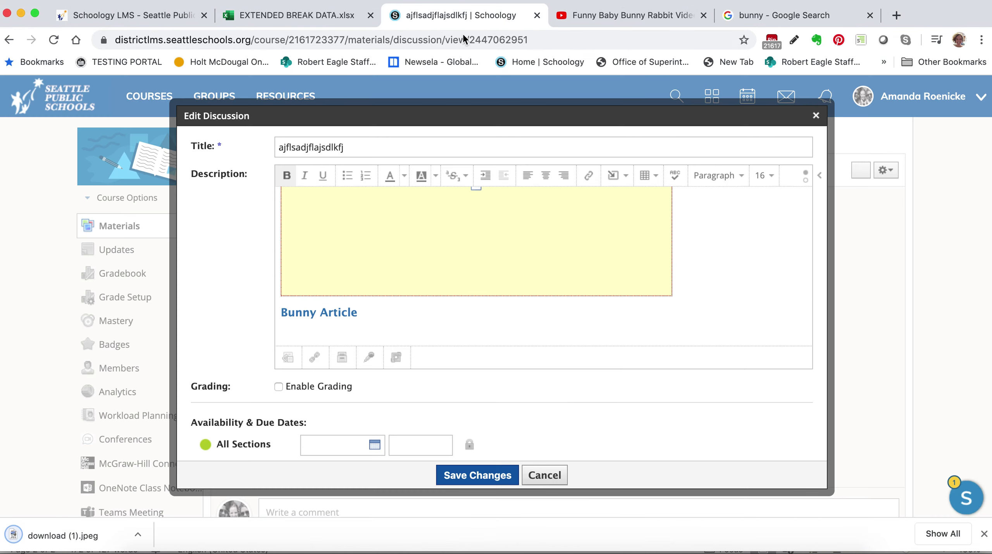
left_click(626, 177)
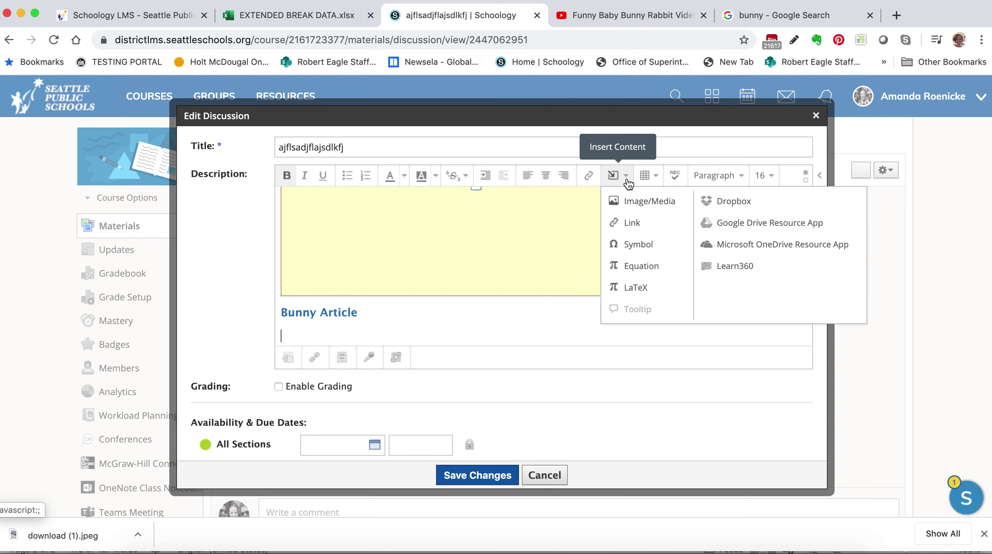
left_click(630, 207)
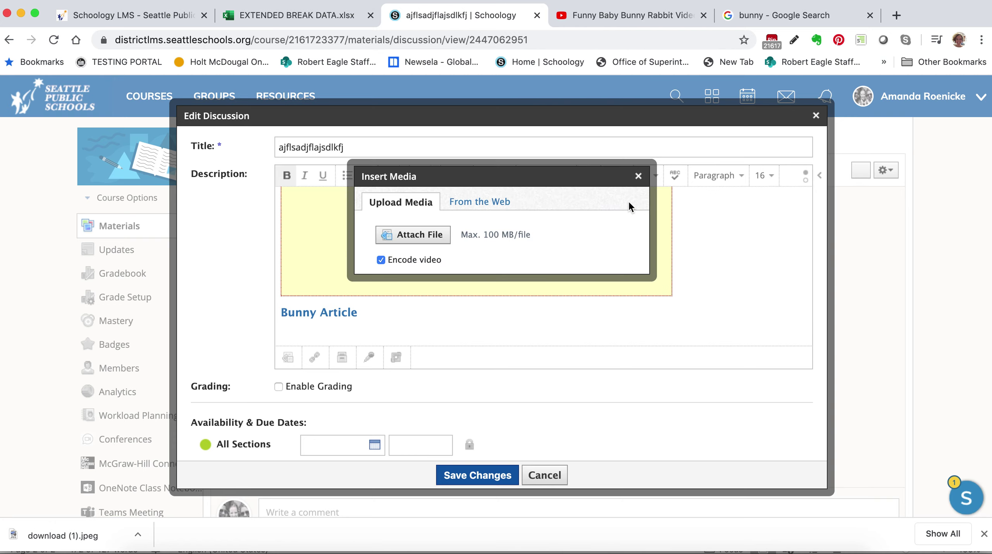
- Try to attach download (1).jpeg from the Desktop as the media file
left_click(402, 237)
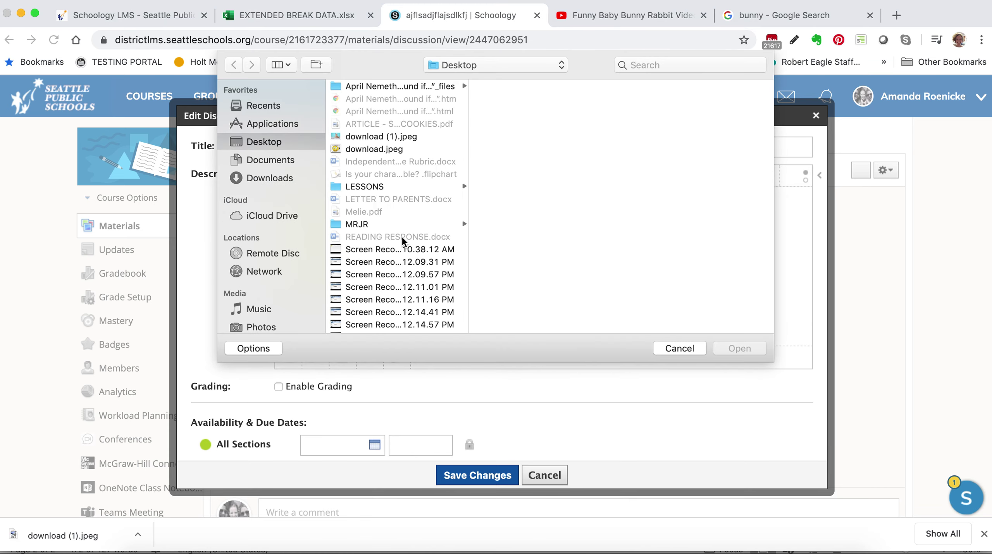
left_click(392, 137)
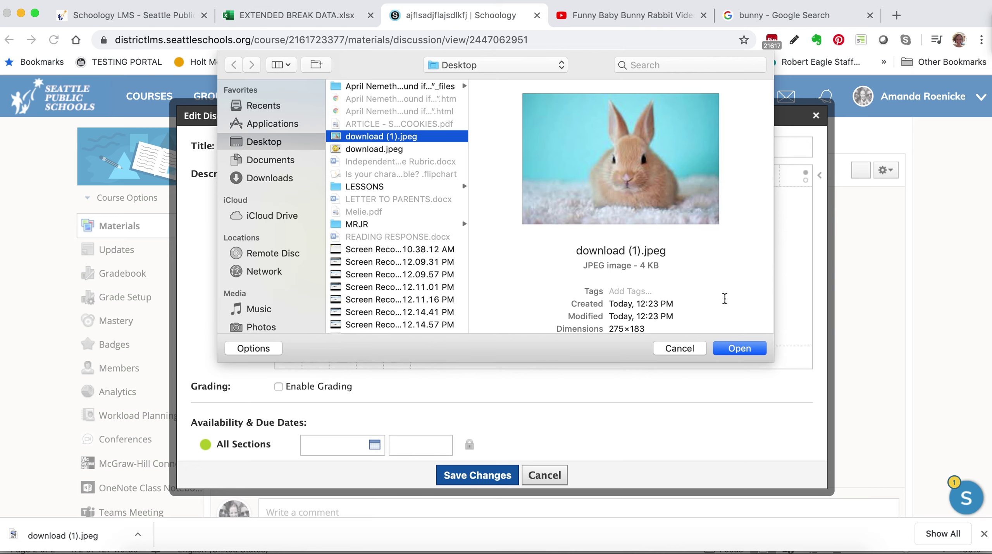
left_click(733, 348)
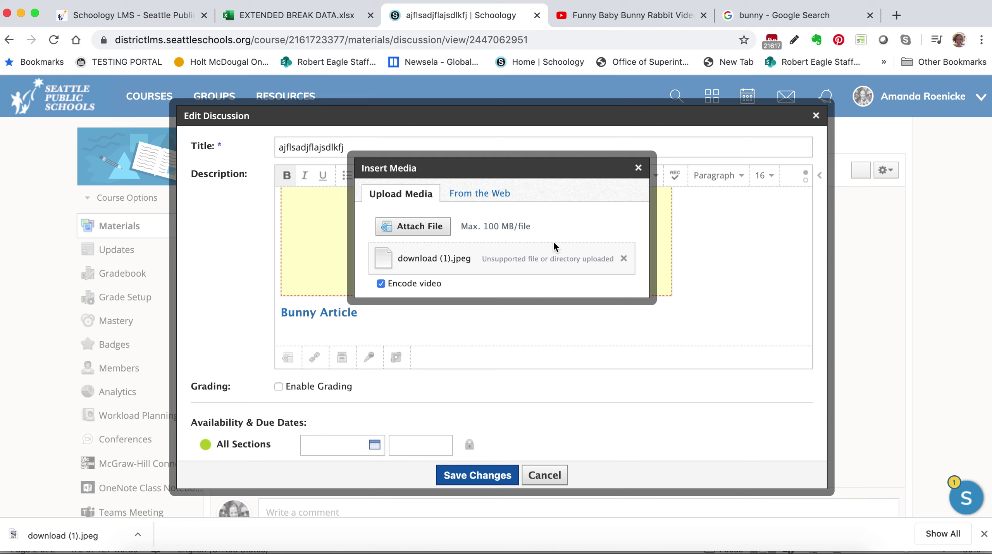
- Attach download (1).jpeg from the Desktop once more to insert the bunny picture, and check its placement in the description
left_click(420, 227)
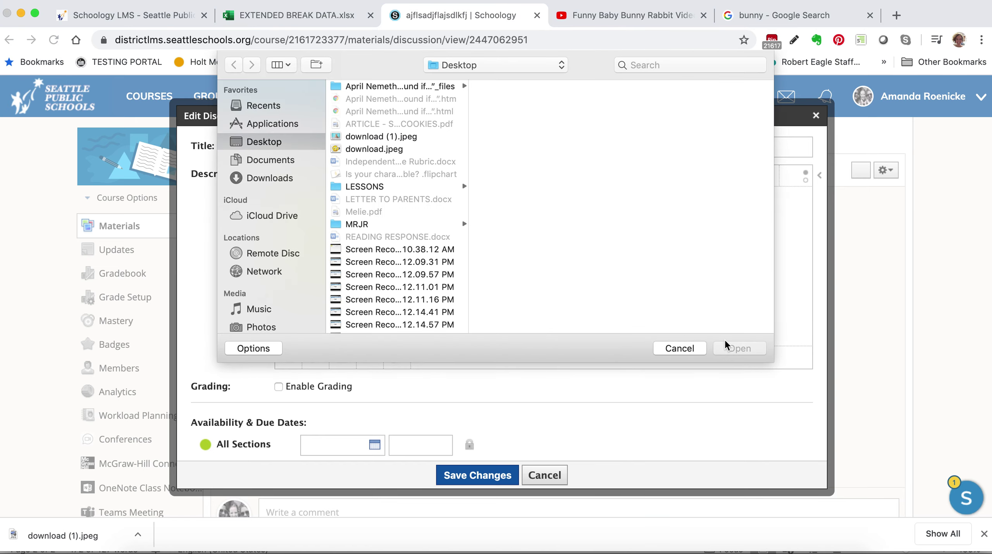
left_click(411, 136)
left_click(729, 349)
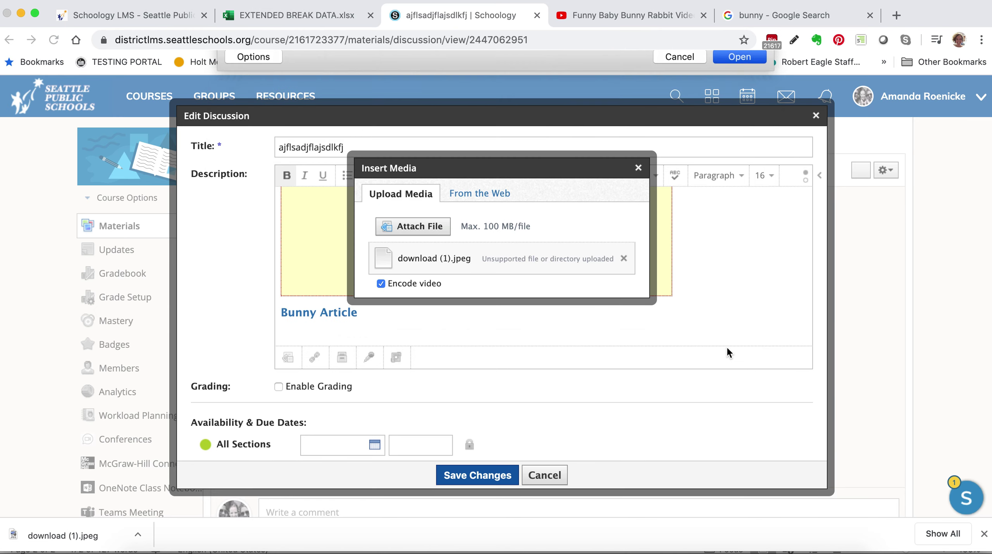
scroll(631, 330, "down", 5)
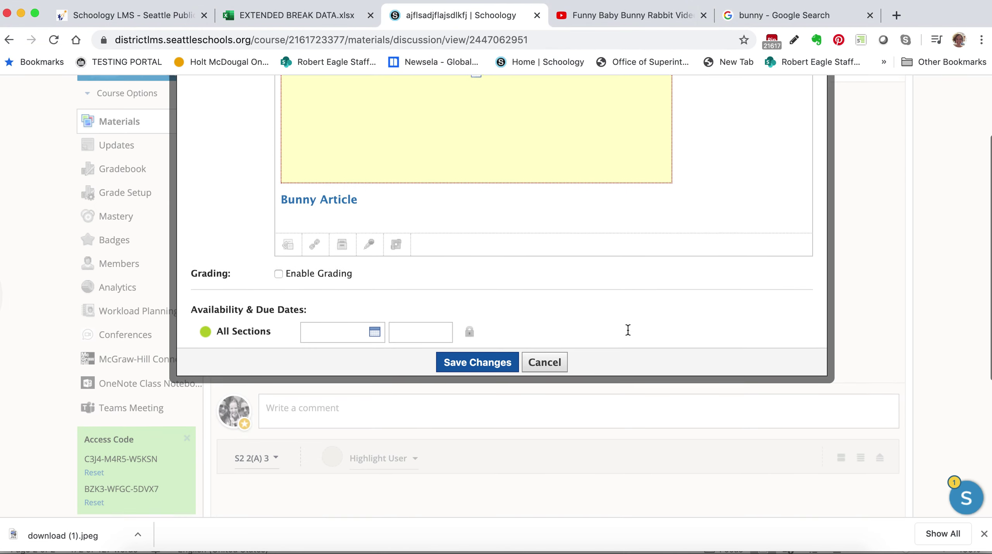
scroll(645, 144, "up", 2)
scroll(645, 148, "down", 3)
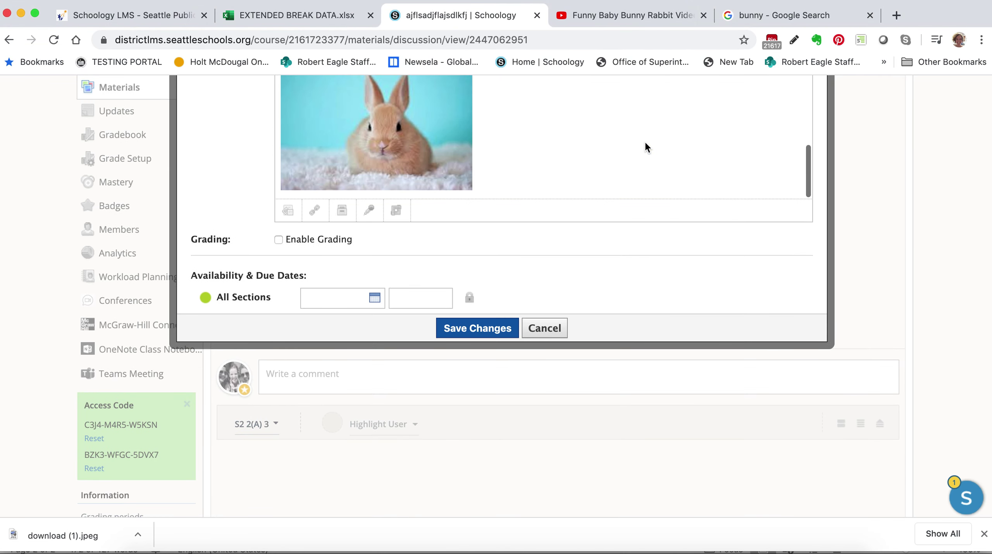
scroll(645, 144, "up", 2)
scroll(645, 143, "down", 1)
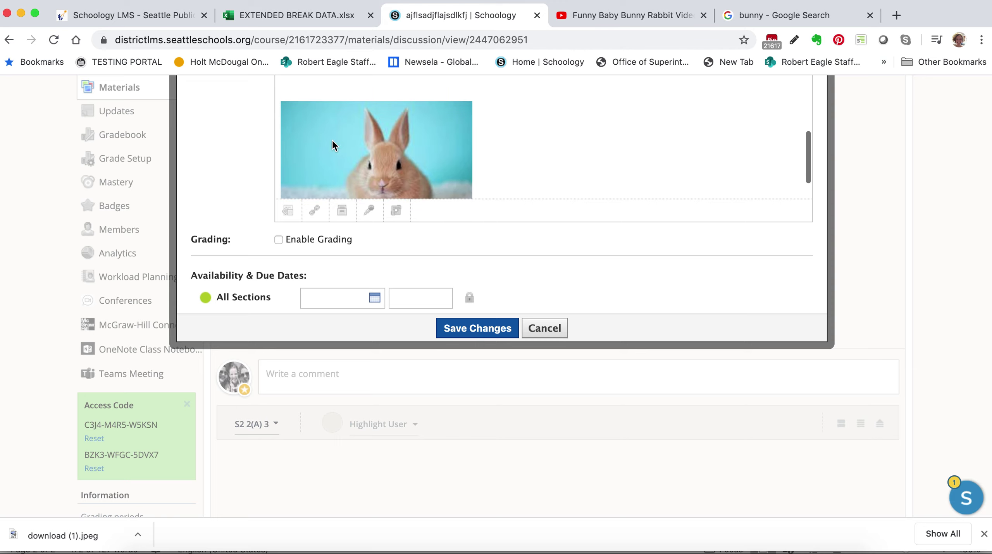
scroll(279, 138, "down", 1)
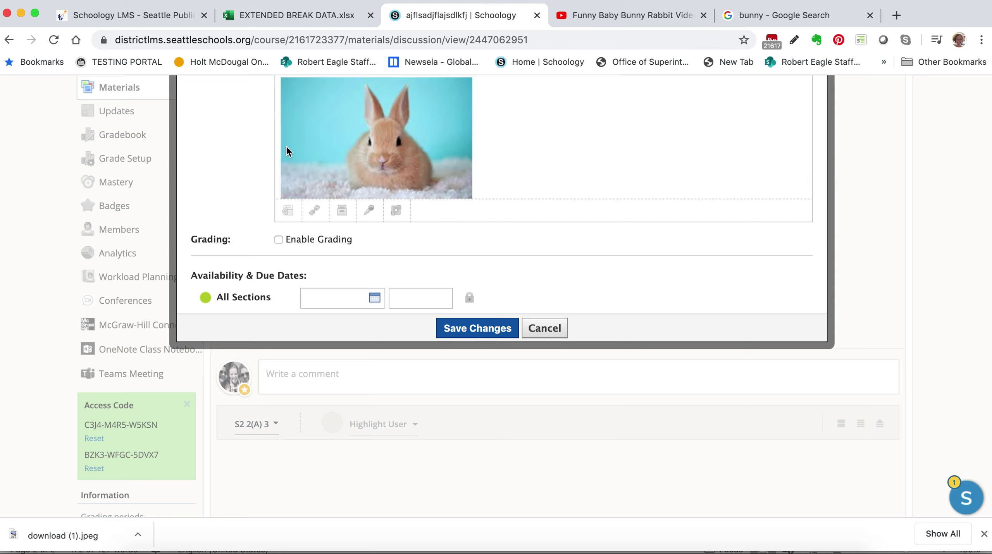
- Select the bunny picture in the discussion description and try to resize it from its corner
left_click(431, 140)
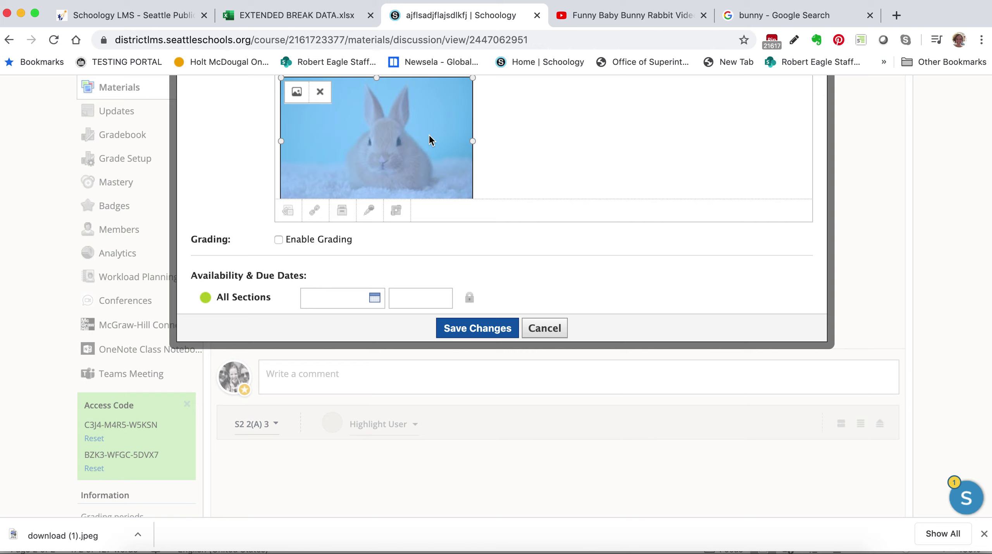
left_click(280, 76)
mouse_move(281, 76)
left_mouse_down()
mouse_move(288, 93)
mouse_move(305, 97)
mouse_move(275, 81)
left_mouse_up()
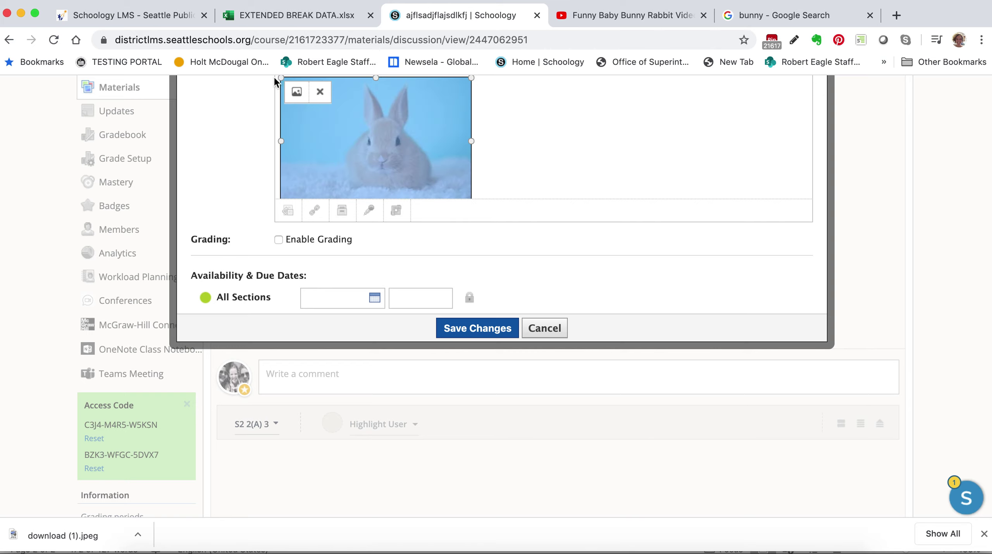
- Edit the bunny picture's dimensions, setting the width to 500 with the height left blank, and update the image
left_click(296, 91)
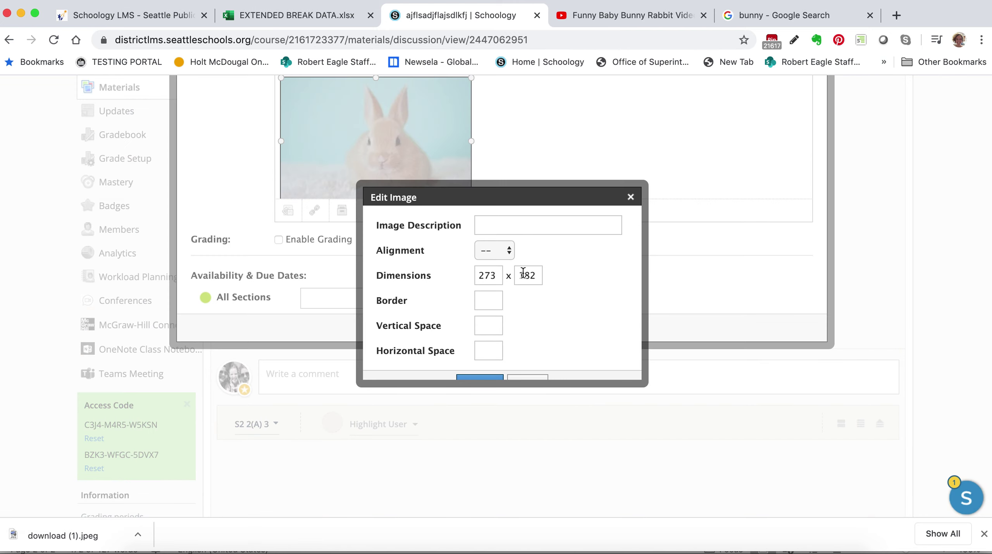
scroll(523, 273, "down", 2)
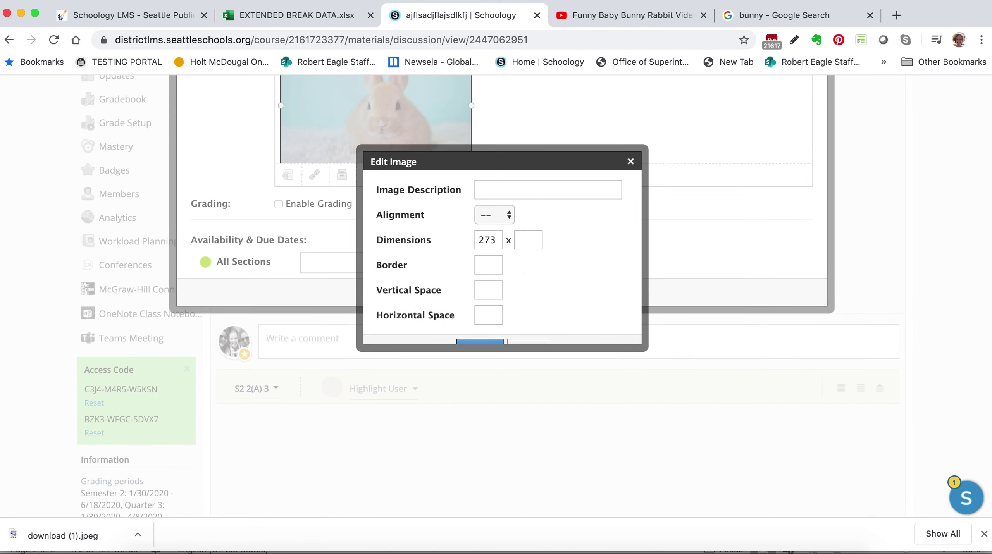
left_click_drag(495, 241, 476, 241)
left_click(531, 236)
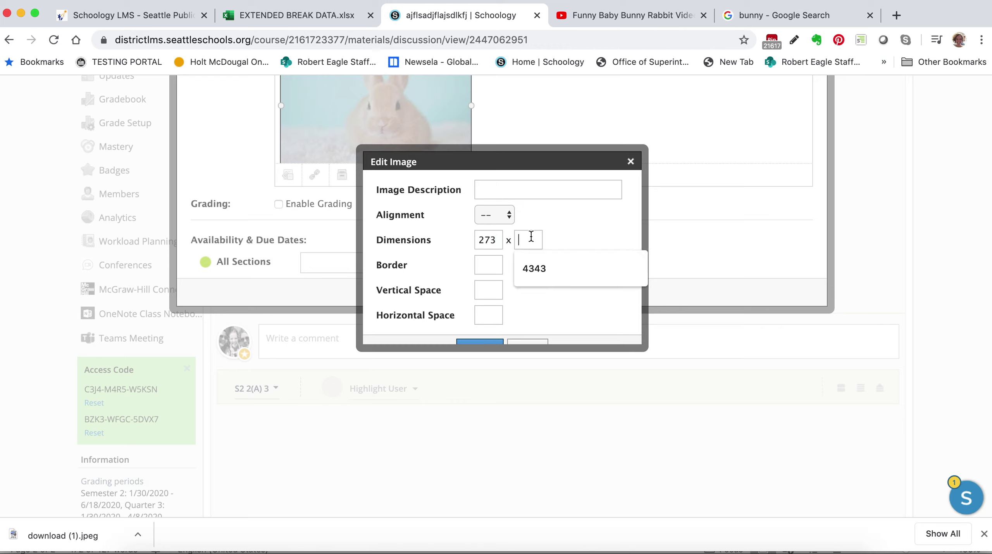
left_click(487, 242)
left_click_drag(500, 241, 468, 246)
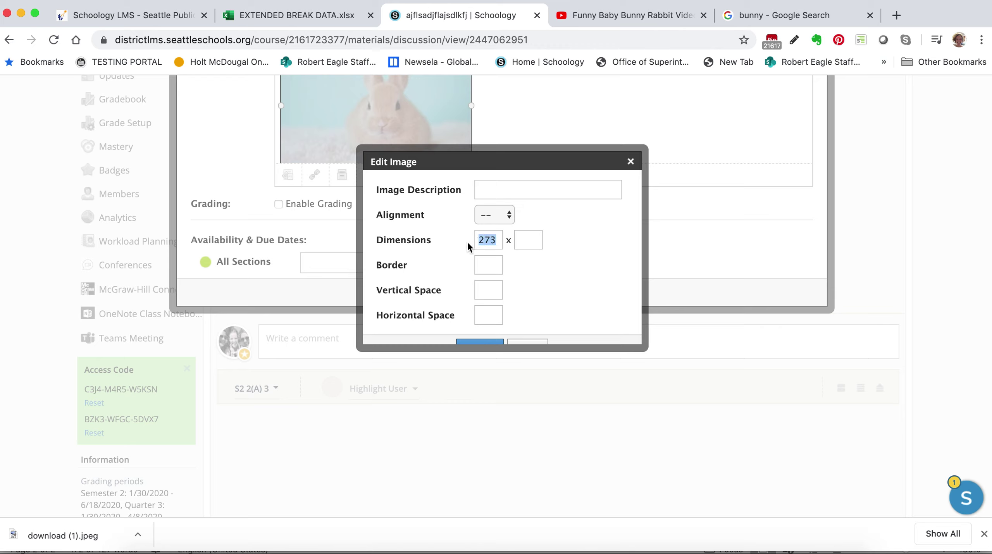
type("500")
left_click(531, 238)
scroll(565, 229, "down", 2)
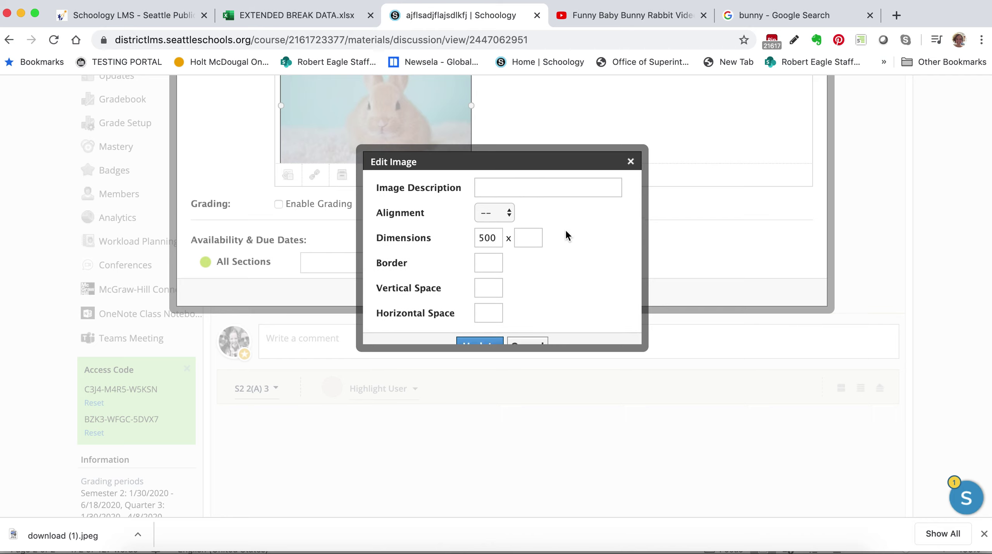
left_click(479, 331)
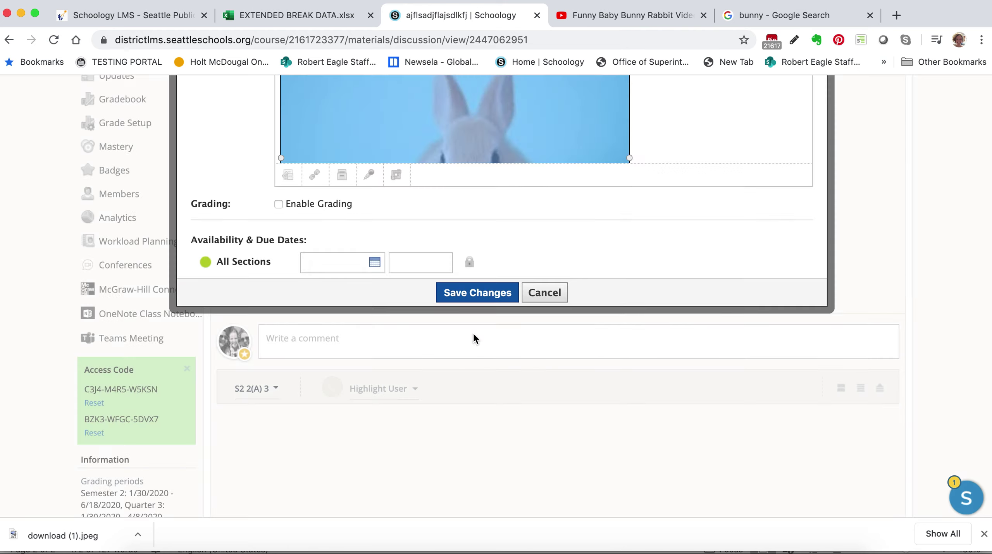
- Attach READING RESPONSE.docx from the Desktop as a file to the discussion and save the changes
scroll(673, 111, "up", 5)
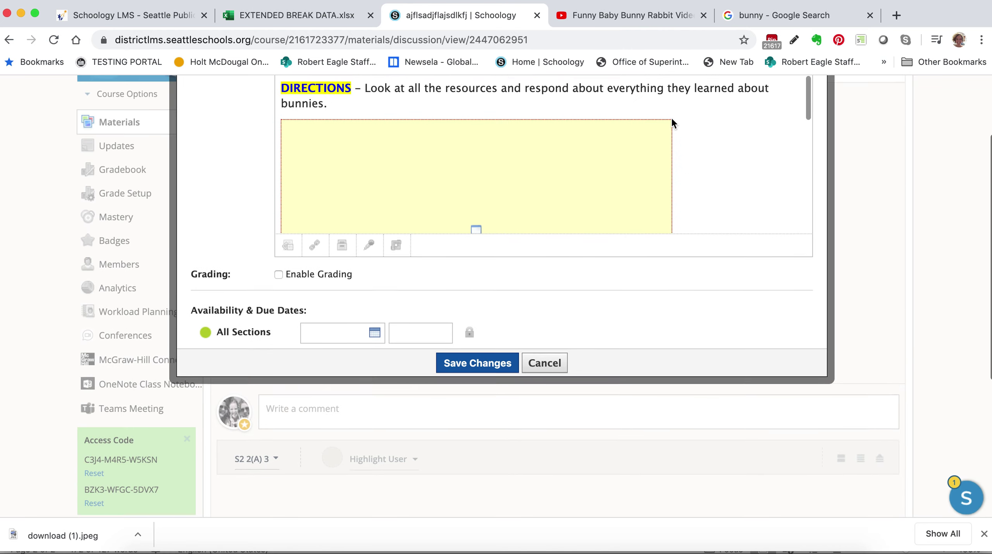
scroll(708, 226, "down", 10)
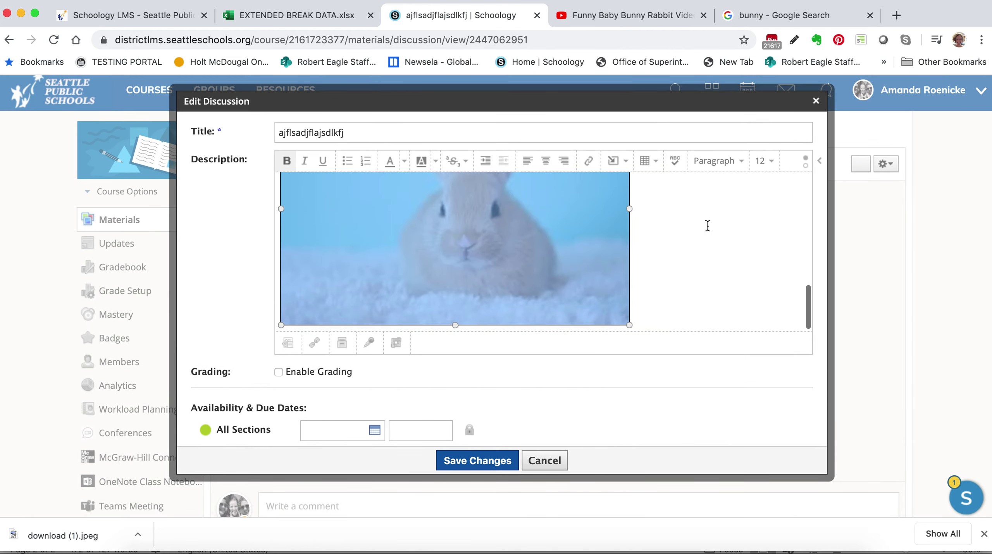
scroll(707, 226, "up", 10)
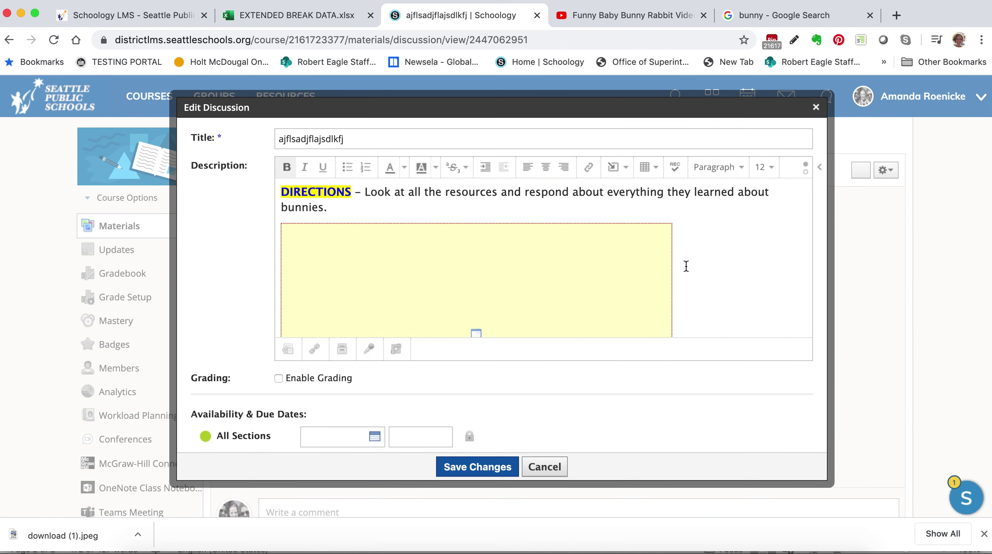
scroll(686, 267, "down", 8)
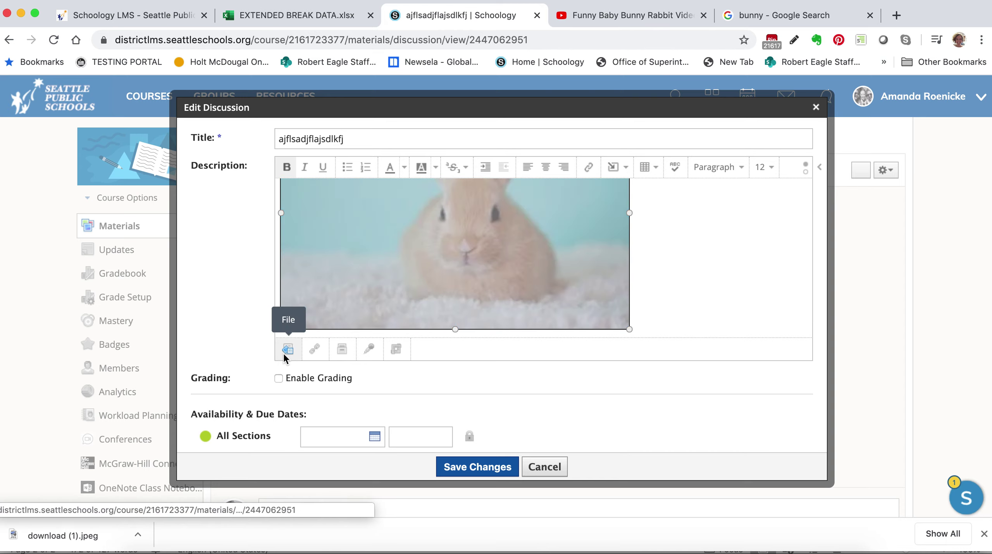
left_click(285, 357)
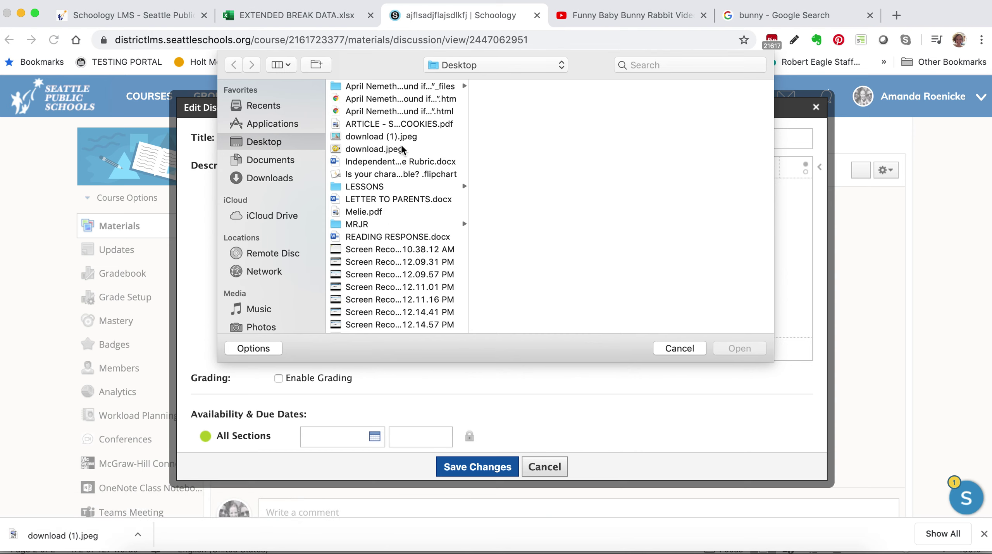
double_click(398, 236)
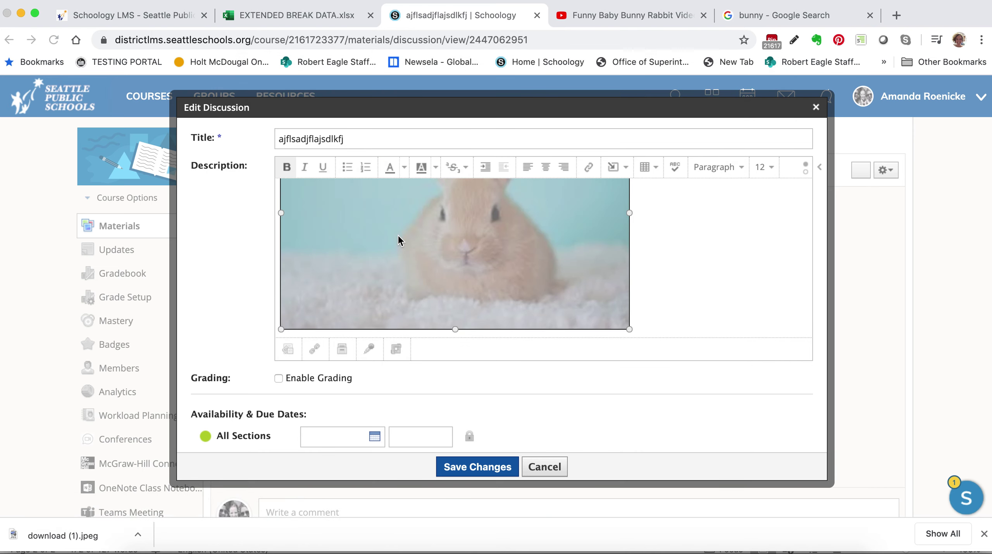
scroll(767, 279, "down", 5)
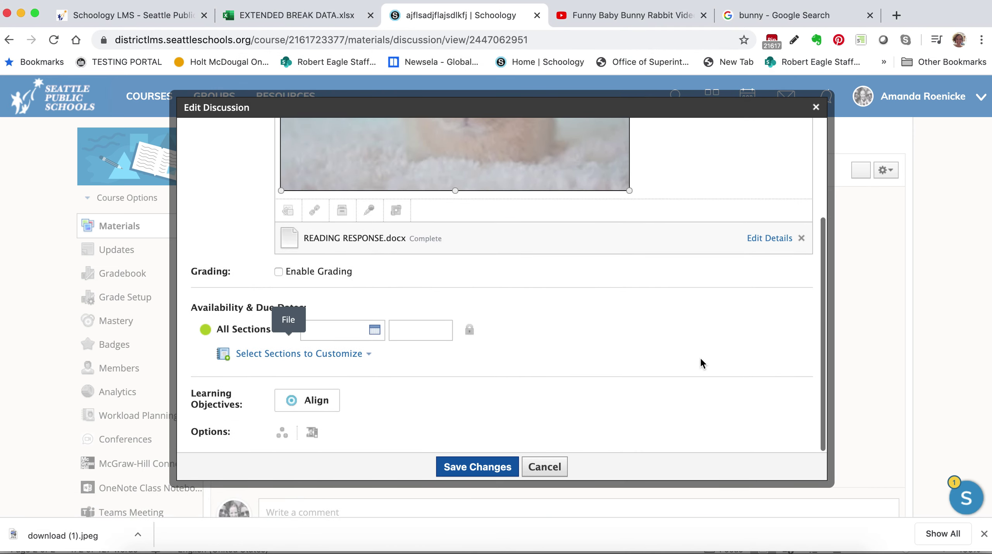
scroll(700, 356, "down", 2)
left_click(470, 418)
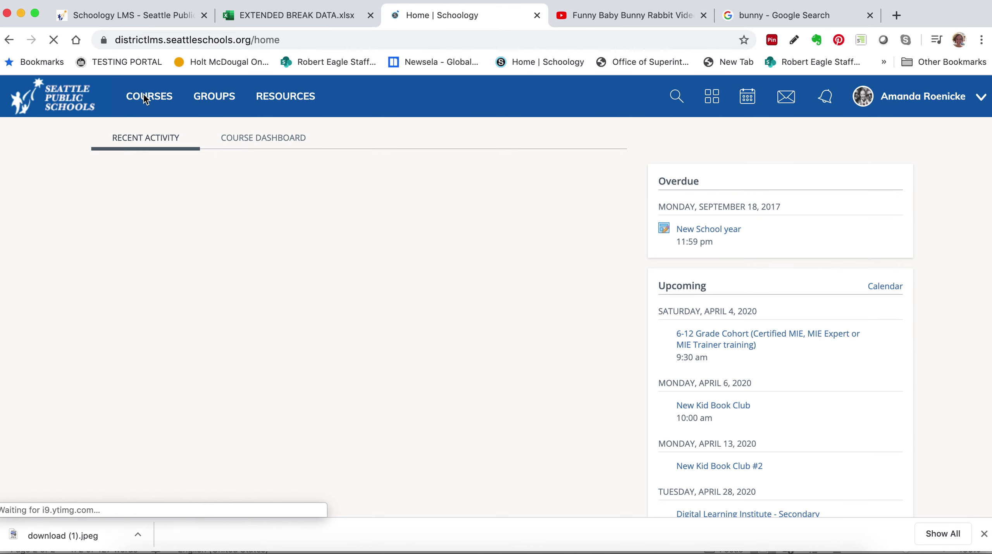
- Open the LANGUAGE ARTS 7B course for sections S2 2(A) 3 and S2 3(A) 4, and reopen the ajflsadjflajsdlkfj discussion
left_click(139, 102)
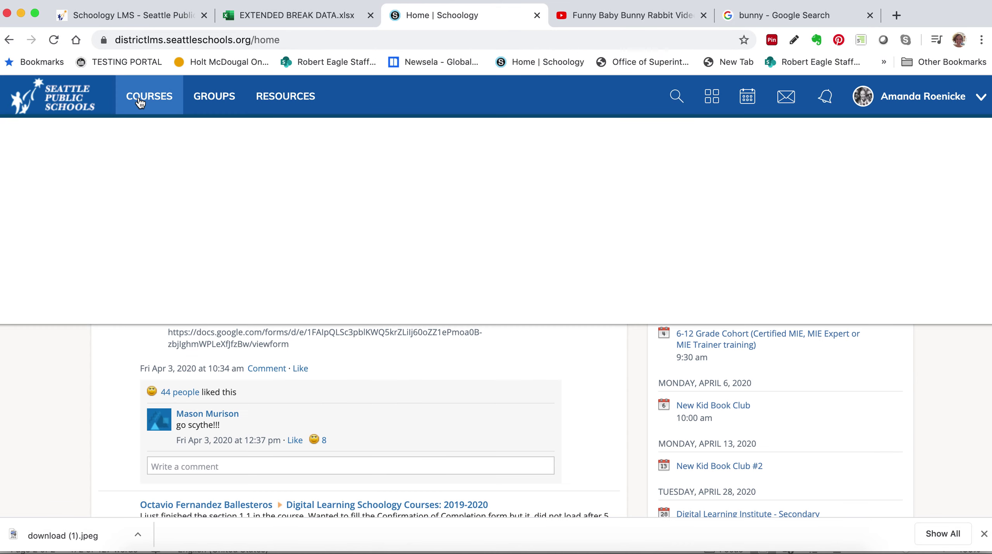
left_click(579, 241)
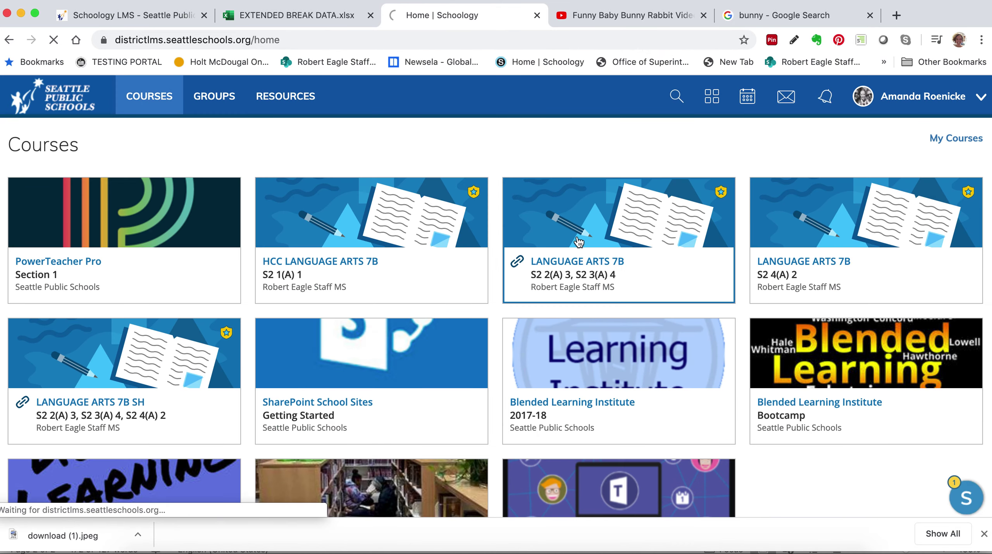
scroll(579, 242, "down", 5)
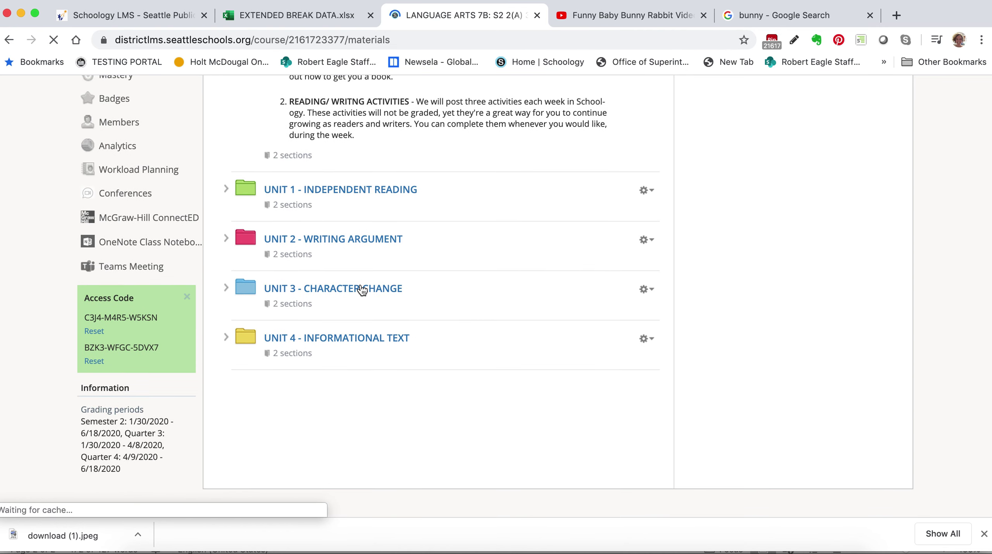
left_click(324, 388)
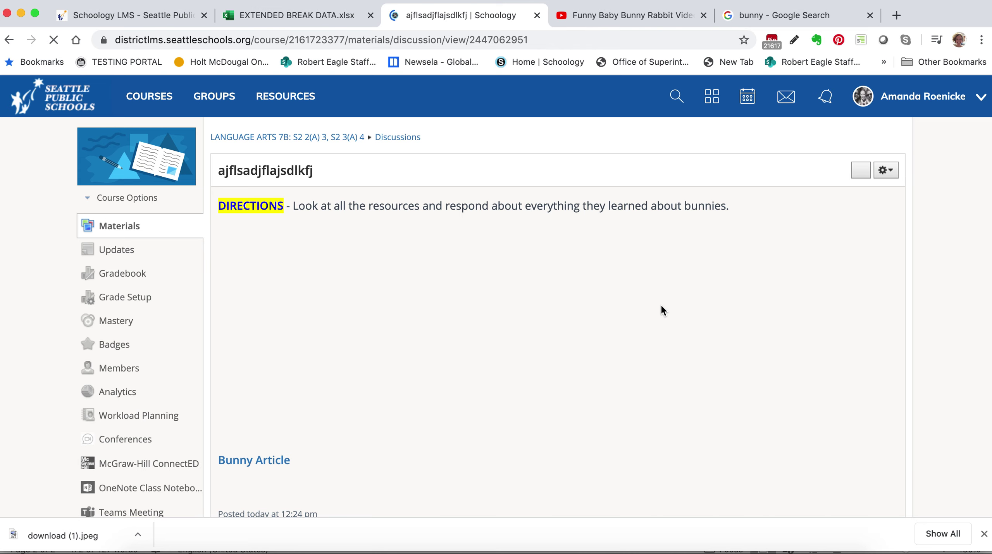
- Review the saved discussion from the directions and video through the article link and bunny picture to the attached document and comment area
scroll(868, 220, "down", 5)
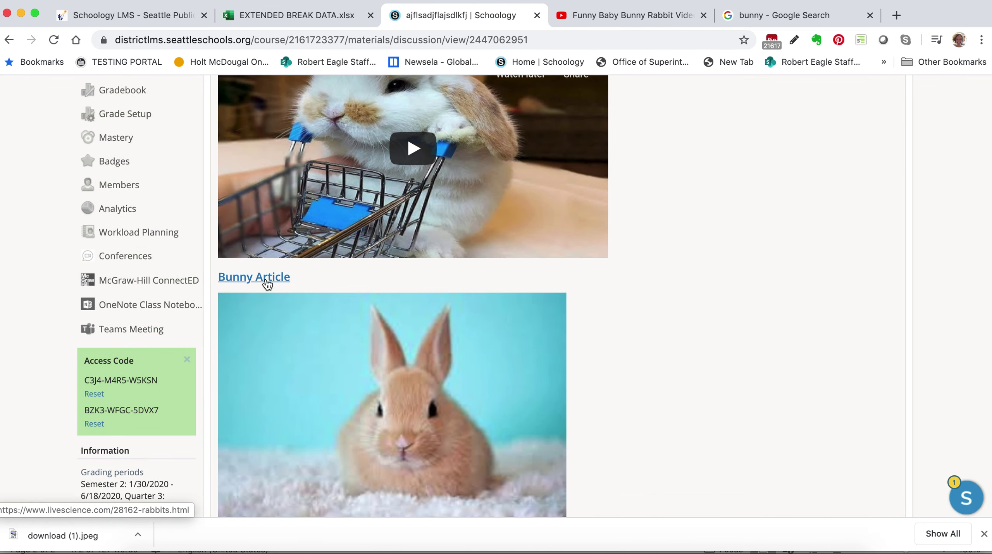
scroll(413, 314, "down", 3)
scroll(414, 314, "down", 1)
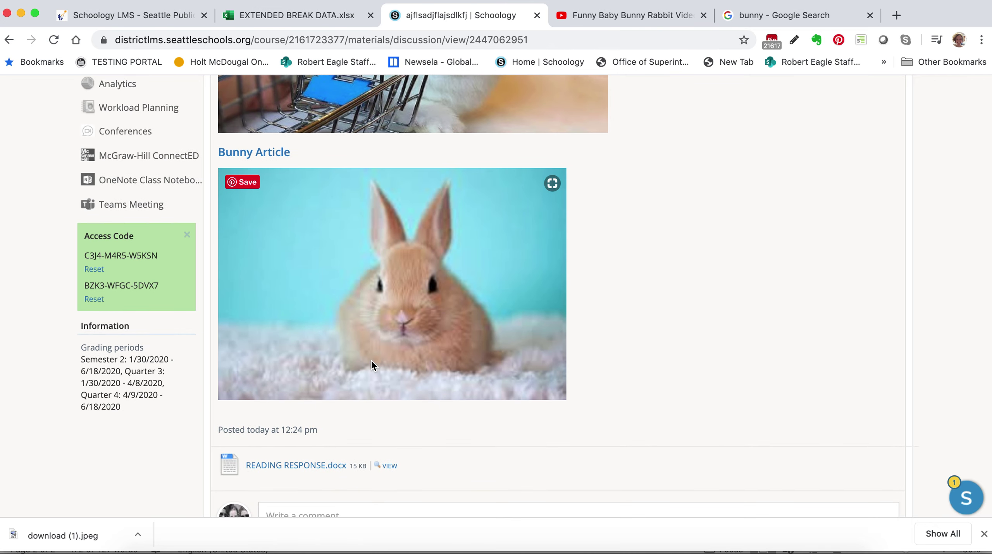
scroll(400, 328, "down", 1)
scroll(400, 328, "up", 10)
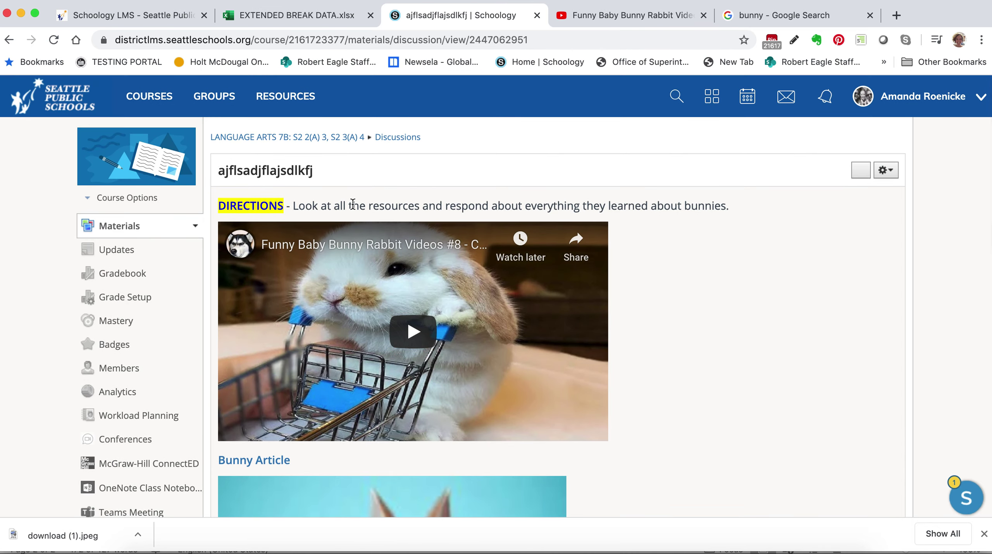
scroll(710, 235, "down", 10)
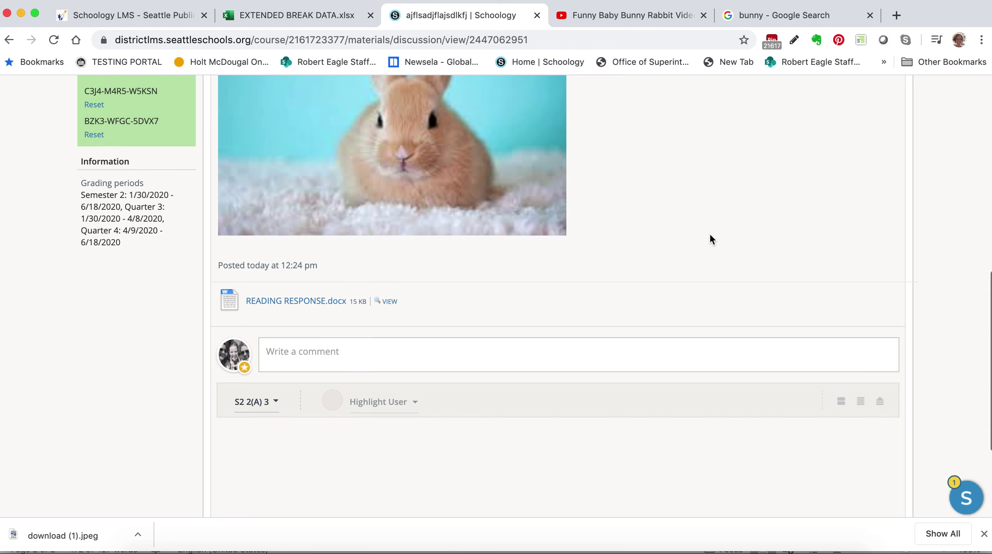
scroll(704, 232, "down", 1)
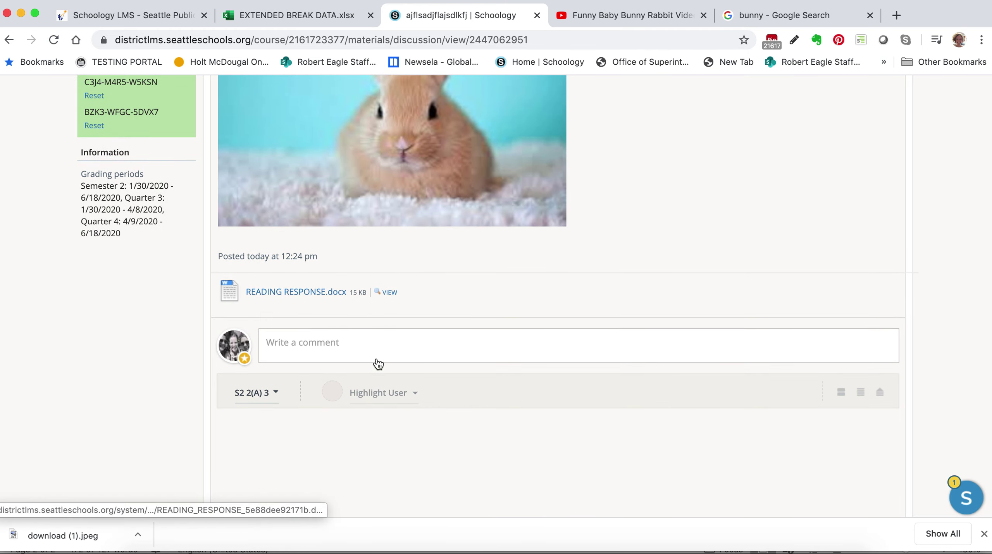
scroll(376, 363, "up", 3)
scroll(378, 364, "up", 9)
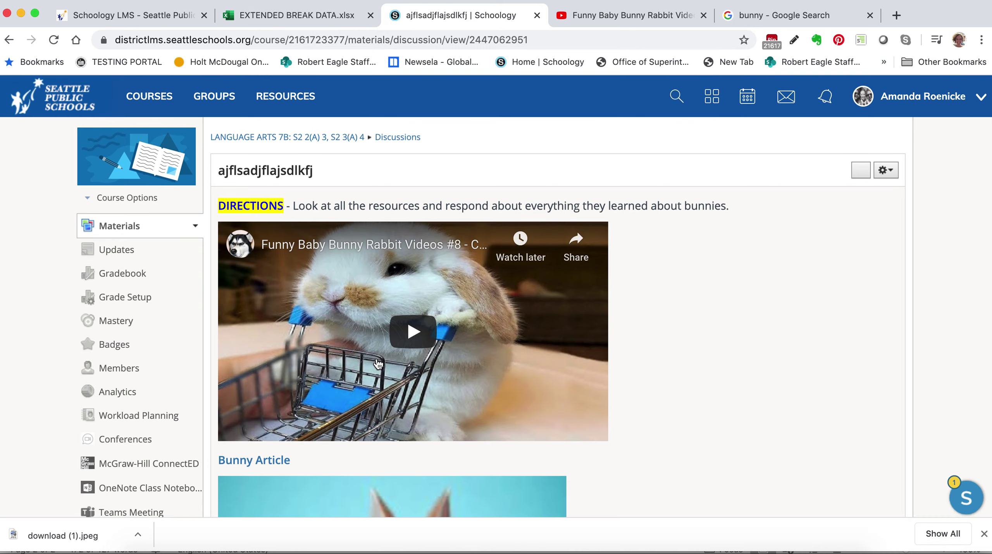
scroll(378, 364, "down", 11)
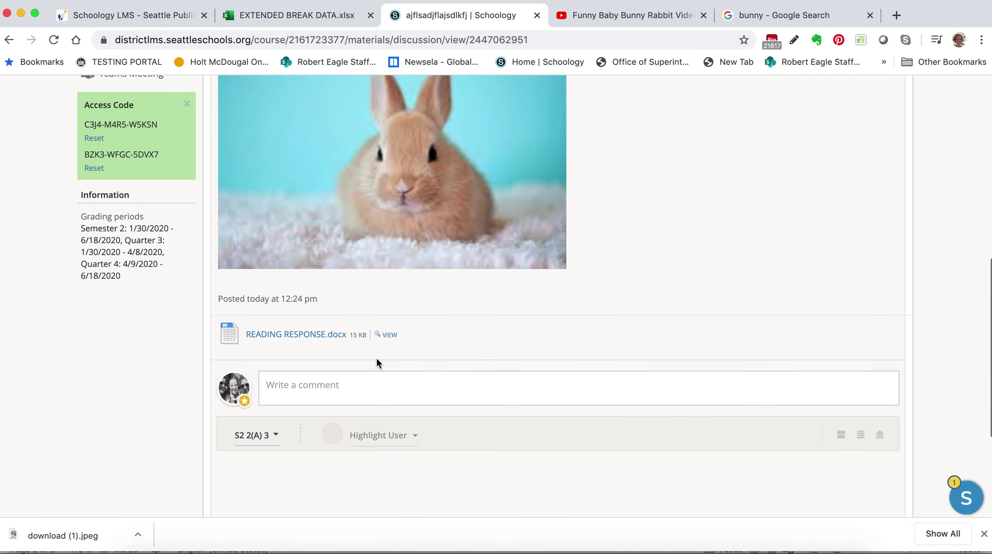
scroll(431, 301, "up", 10)
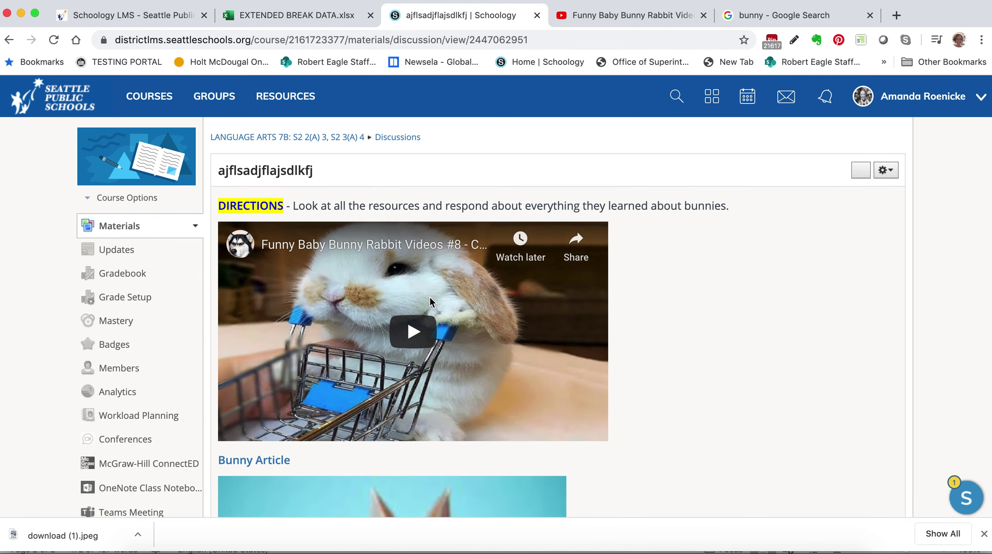